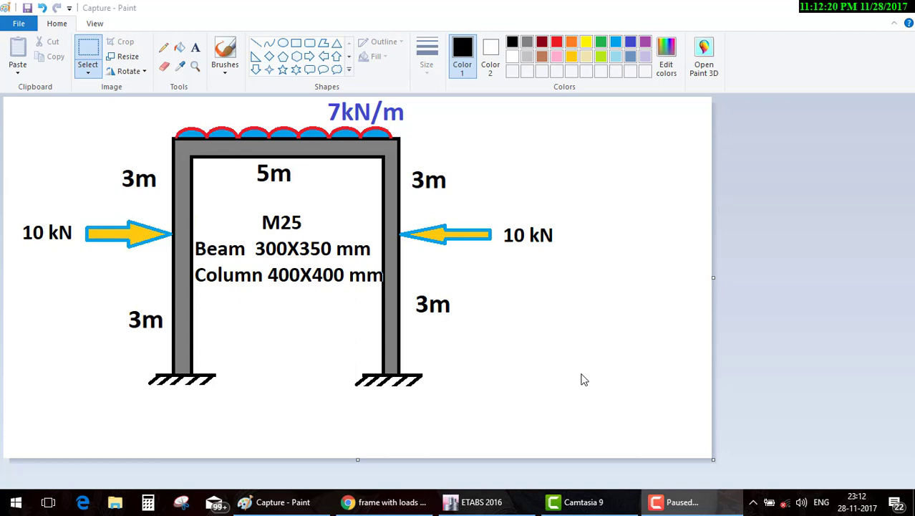
- Draw the plan-view beam as a thin rectangle with a square column at each end
key("F9")
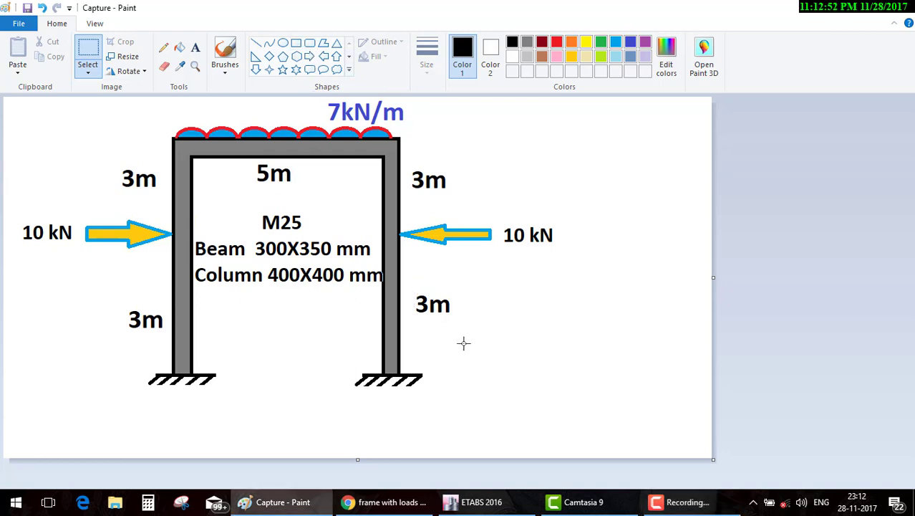
left_click_drag(463, 343, 647, 354)
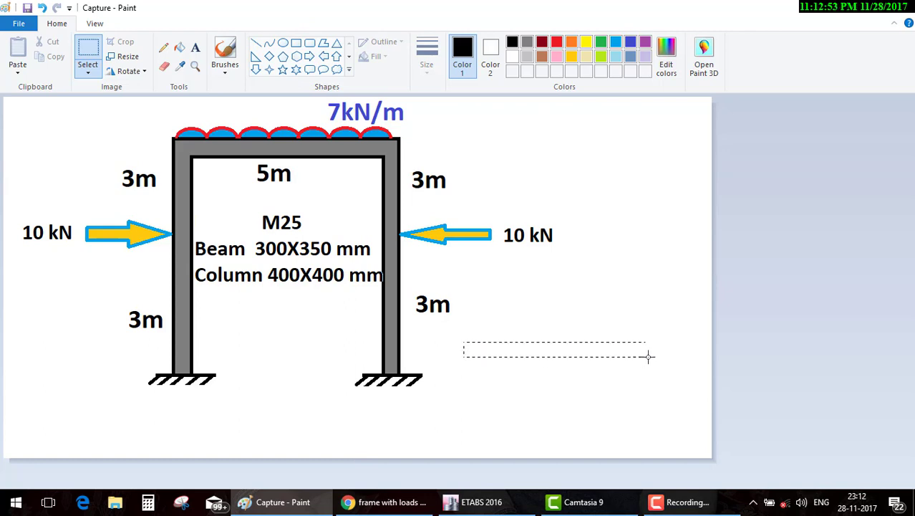
left_click(295, 43)
left_click_drag(476, 342, 689, 354)
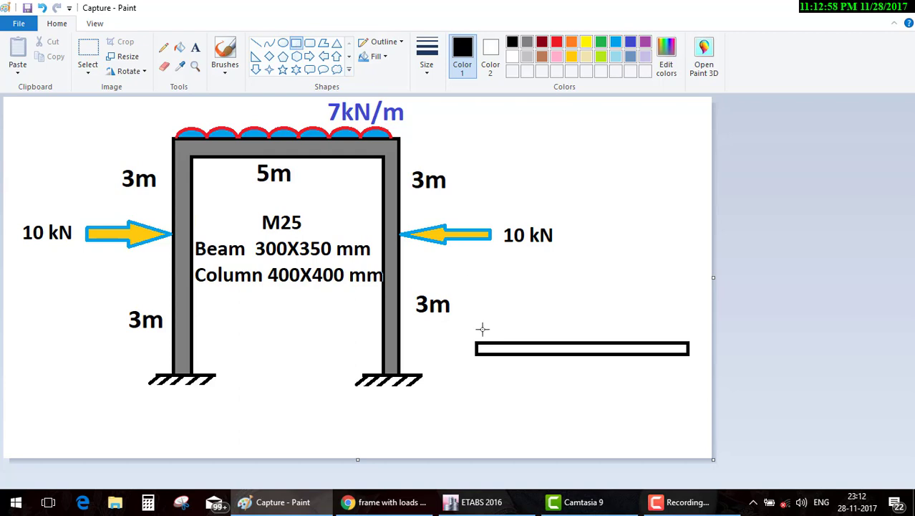
left_click_drag(459, 331, 493, 364)
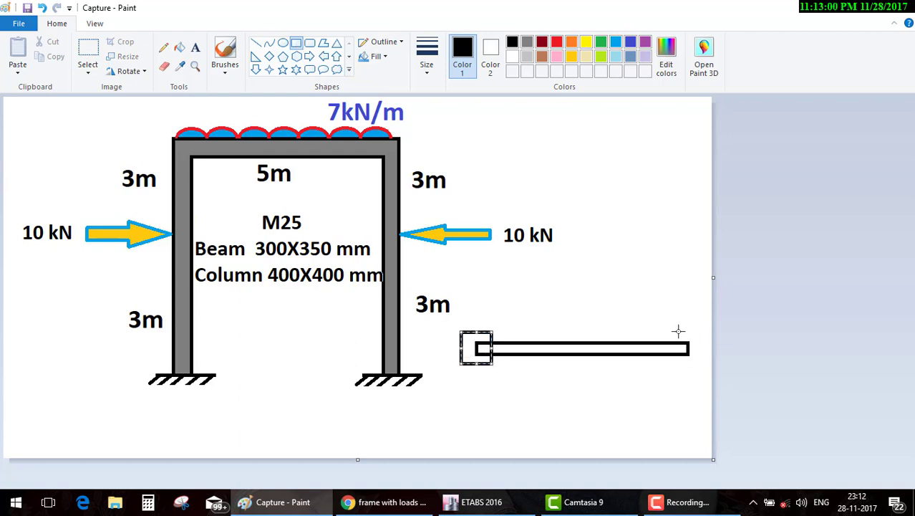
left_click_drag(674, 329, 704, 365)
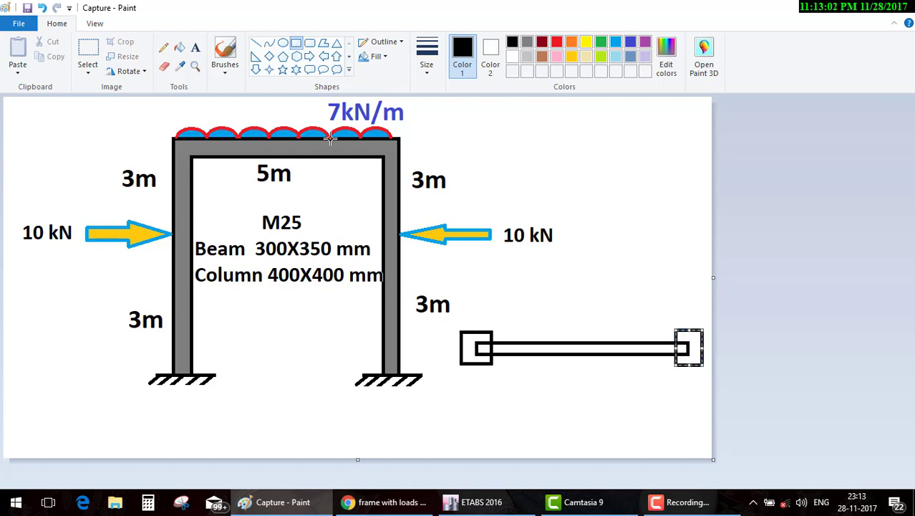
- Handwrite labels above and below the plan beam and a note between the frame's columns
left_click(225, 56)
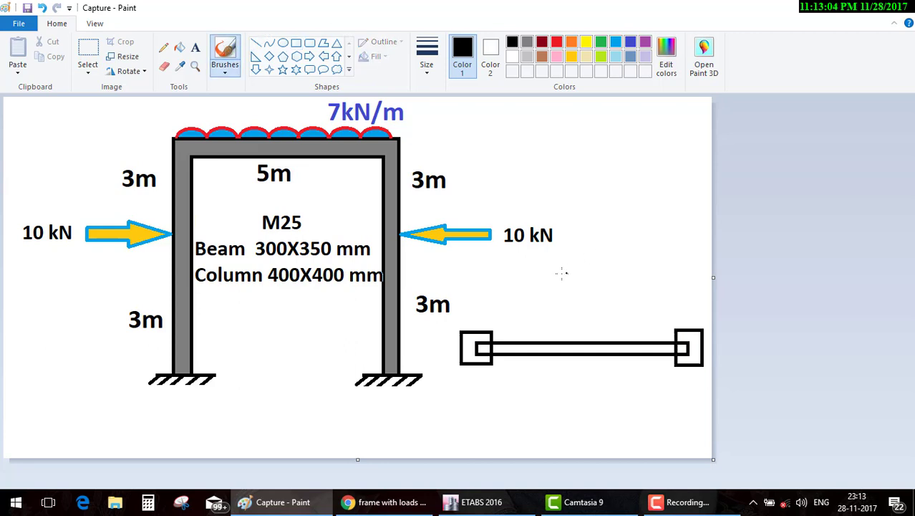
mouse_move(562, 273)
left_mouse_down()
mouse_move(577, 270)
mouse_move(613, 302)
mouse_move(625, 280)
left_mouse_up()
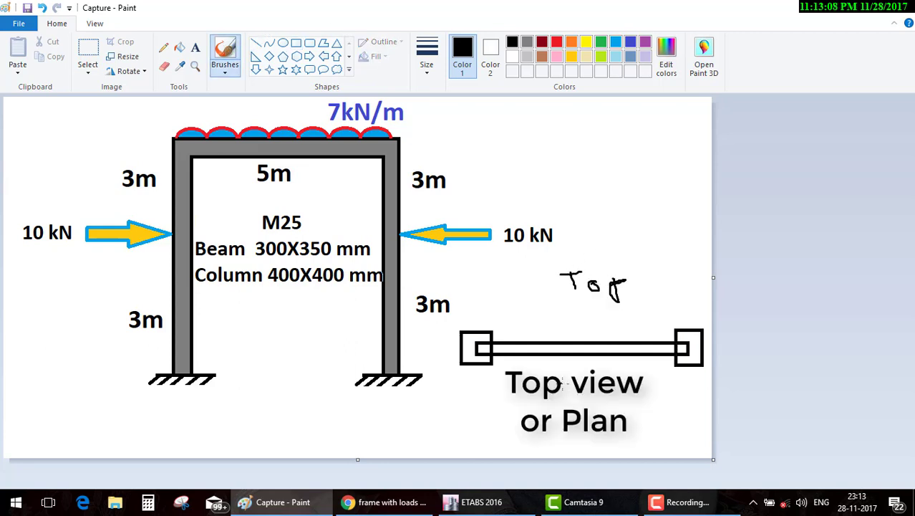
mouse_move(563, 381)
left_mouse_down()
mouse_move(574, 406)
mouse_move(586, 400)
left_mouse_up()
left_click_drag(591, 382, 599, 408)
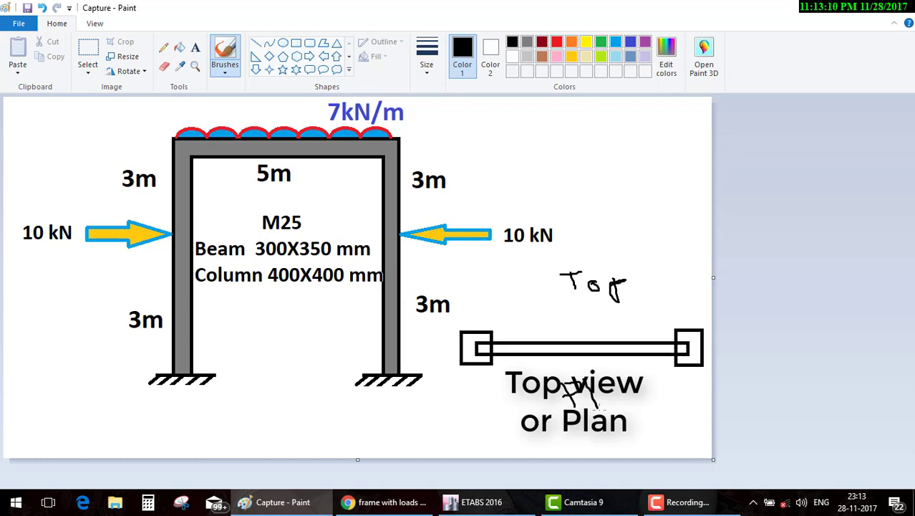
mouse_move(271, 370)
left_mouse_down()
mouse_move(287, 366)
mouse_move(282, 340)
mouse_move(340, 373)
left_mouse_up()
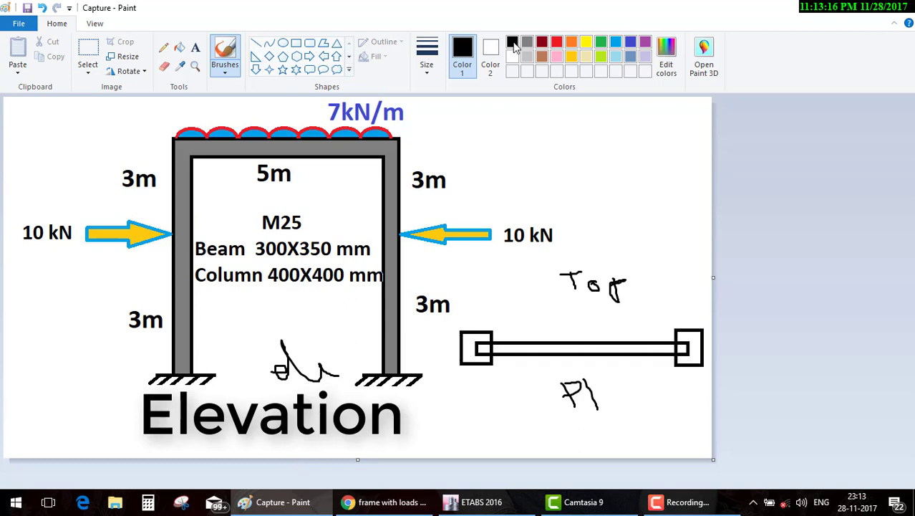
- Draw red gridlines along the plan beam and through both columns
left_click(556, 42)
left_click(256, 43)
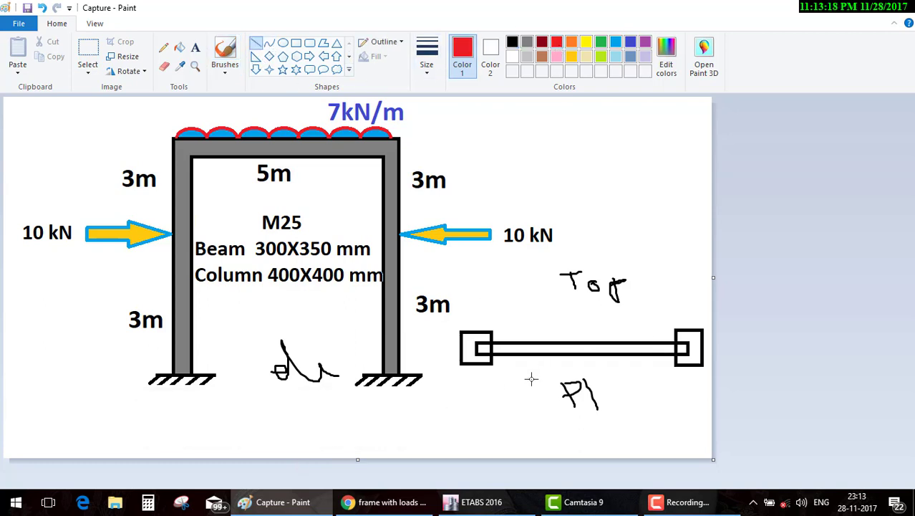
left_click_drag(431, 350, 742, 346)
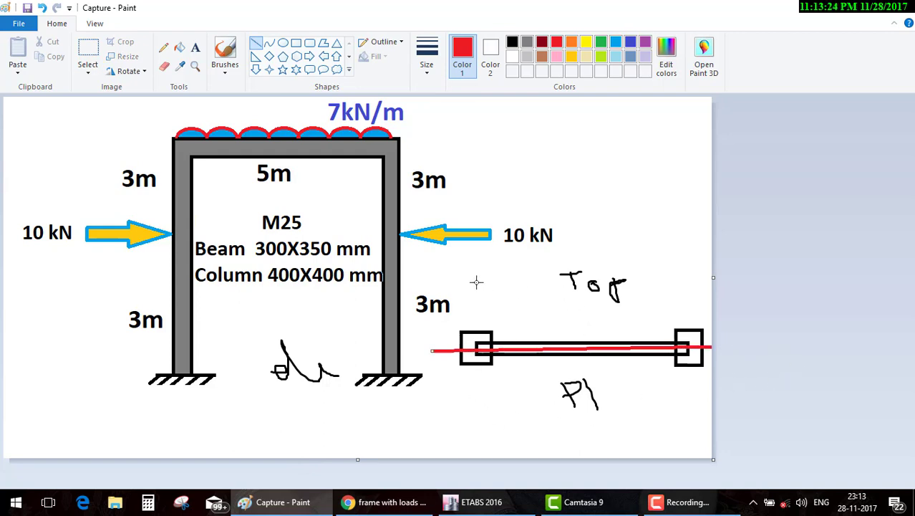
left_click_drag(476, 271, 477, 421)
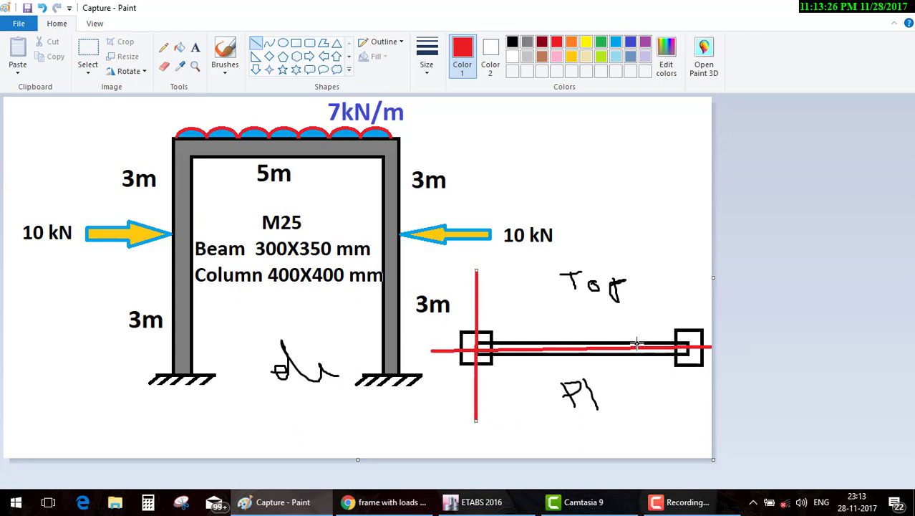
left_click_drag(685, 266, 693, 439)
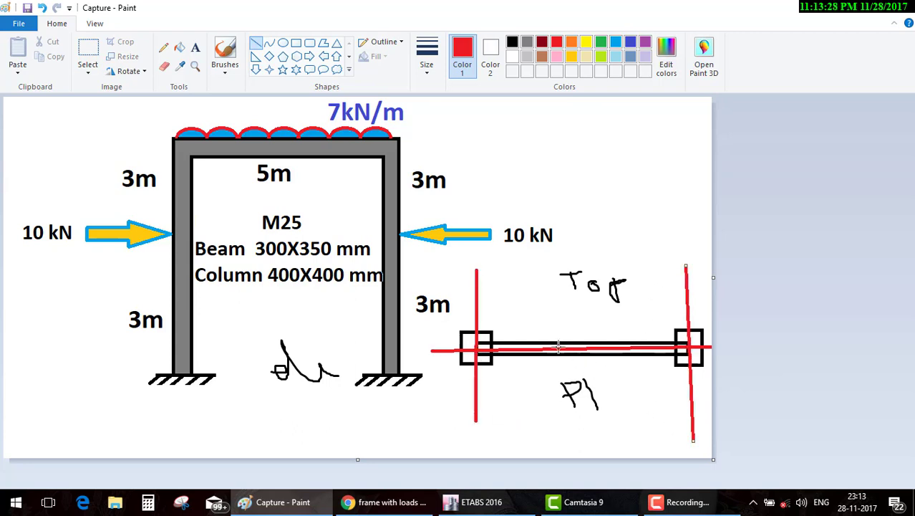
- Add a green 5m span dimension, then undo the last three annotations
left_click(224, 56)
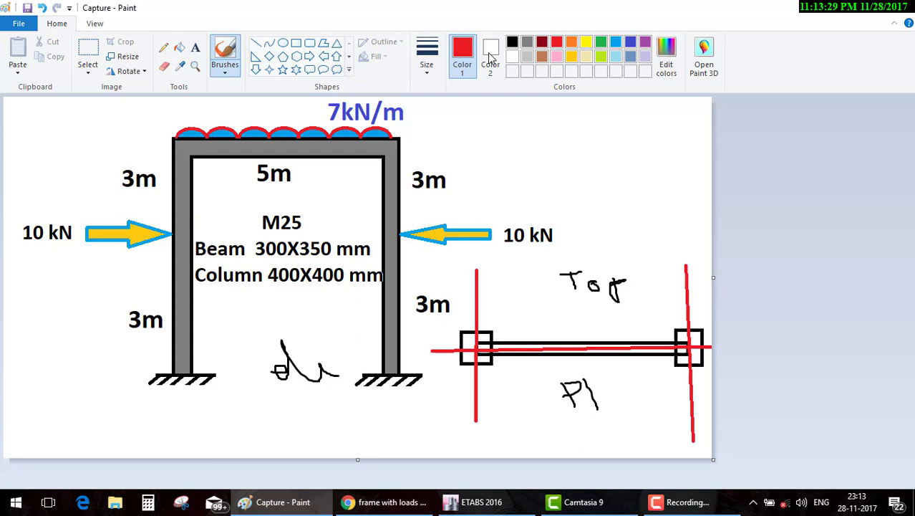
left_click(601, 41)
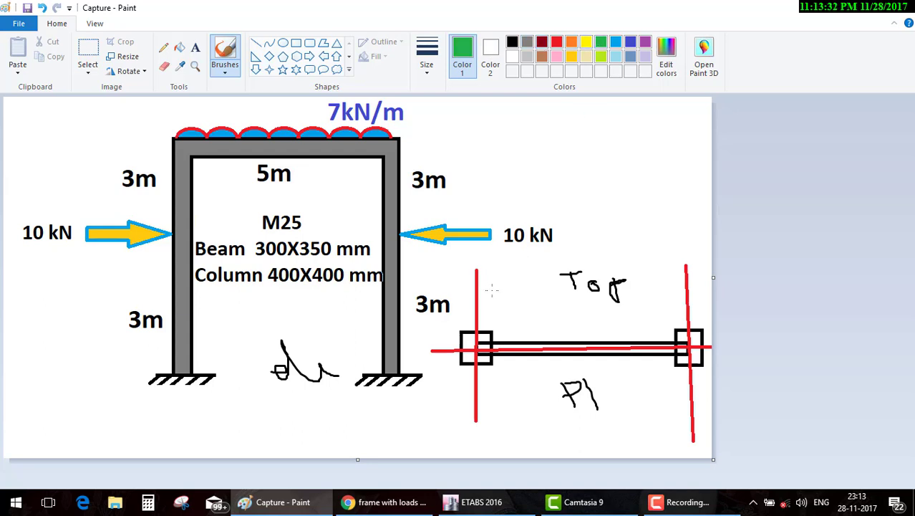
left_click_drag(492, 290, 490, 315)
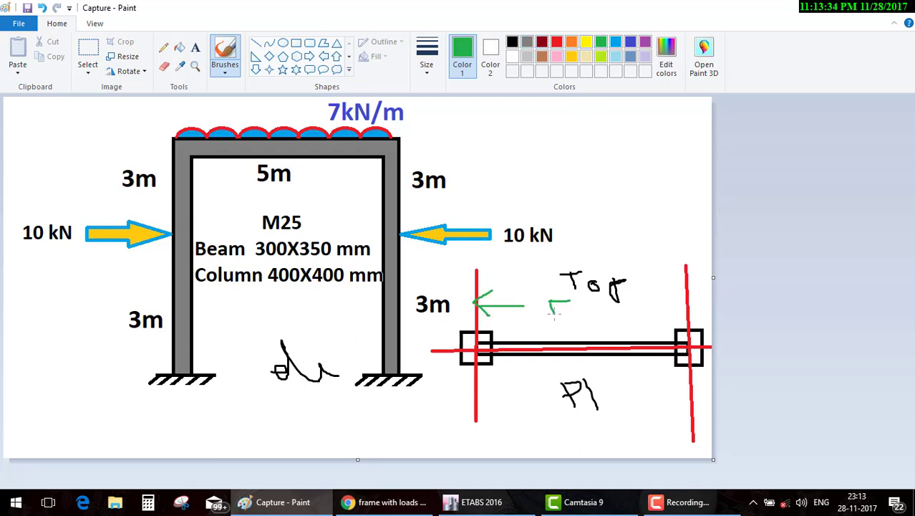
mouse_move(553, 312)
left_mouse_down()
mouse_move(543, 324)
mouse_move(617, 331)
mouse_move(685, 312)
left_mouse_up()
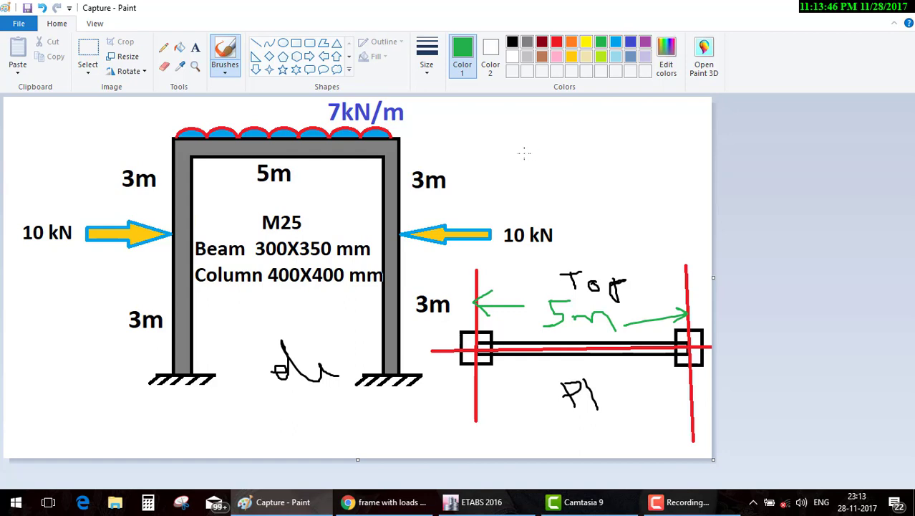
key("ctrl+z")
key("ctrl+z")
key("ctrl+z")
key("ctrl+z")
key("ctrl+z")
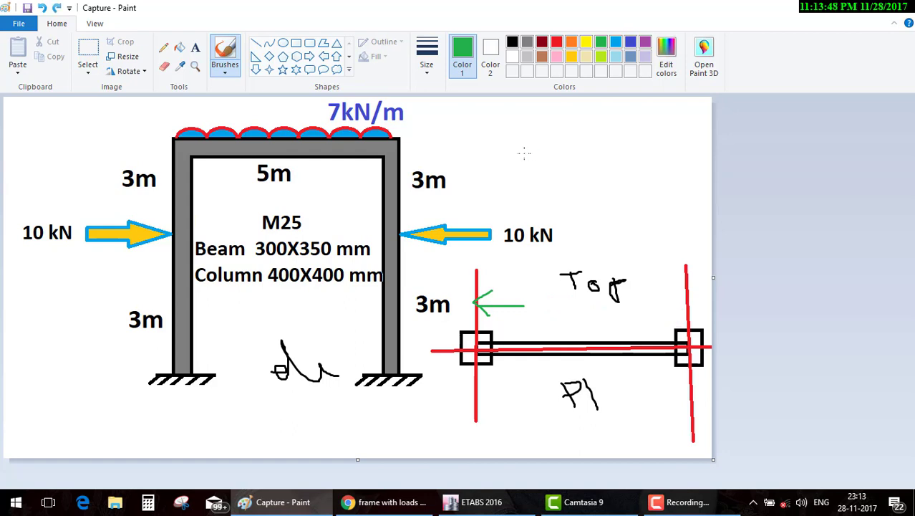
key("ctrl+z")
key("ctrl+z")
key("ctrl+z")
key("ctrl+z")
key("ctrl+z")
key("ctrl+z")
key("ctrl+z")
key("ctrl+z")
key("ctrl+z")
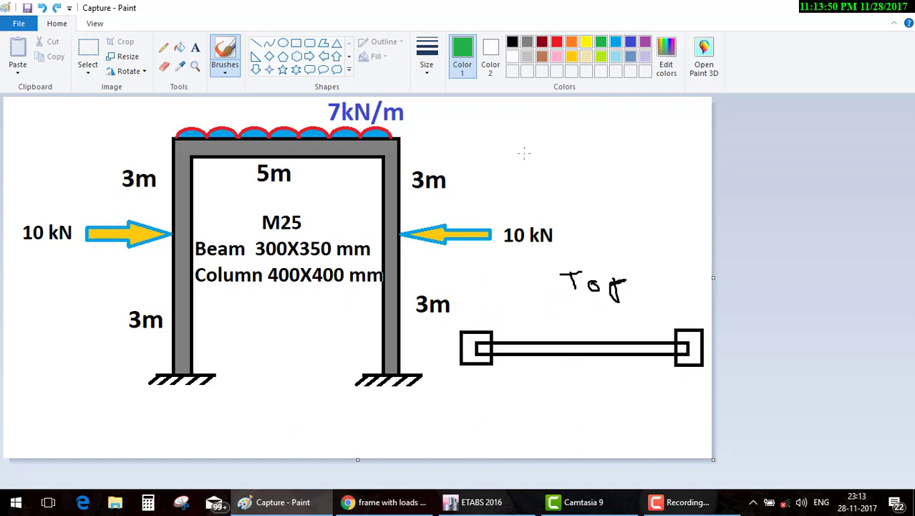
key("ctrl+z")
key("ctrl+z")
key("ctrl+z")
key("ctrl+z")
key("ctrl+z")
key("ctrl+z")
key("ctrl+z")
key("ctrl+z")
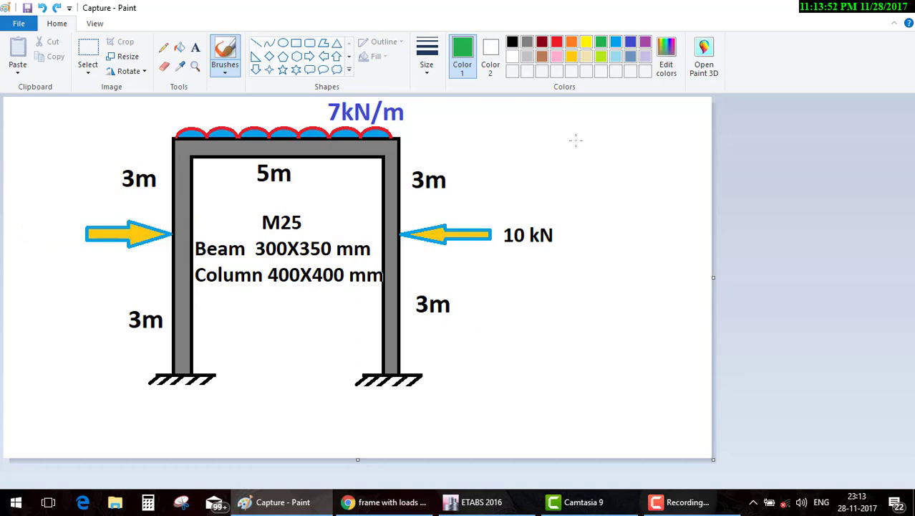
- Draw a green curly brace spanning the frame's height and undo the extra green circling marks
mouse_move(562, 130)
left_mouse_down()
mouse_move(608, 310)
mouse_move(566, 392)
left_mouse_up()
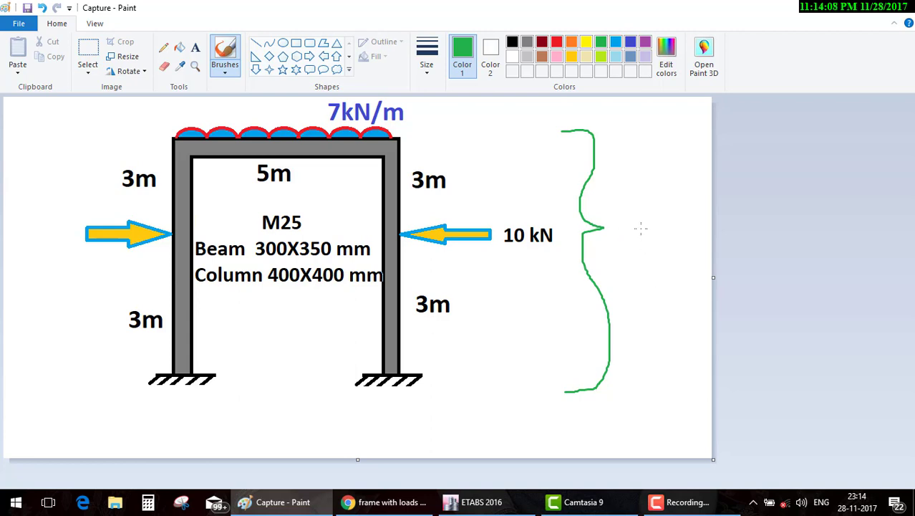
left_click_drag(646, 190, 647, 202)
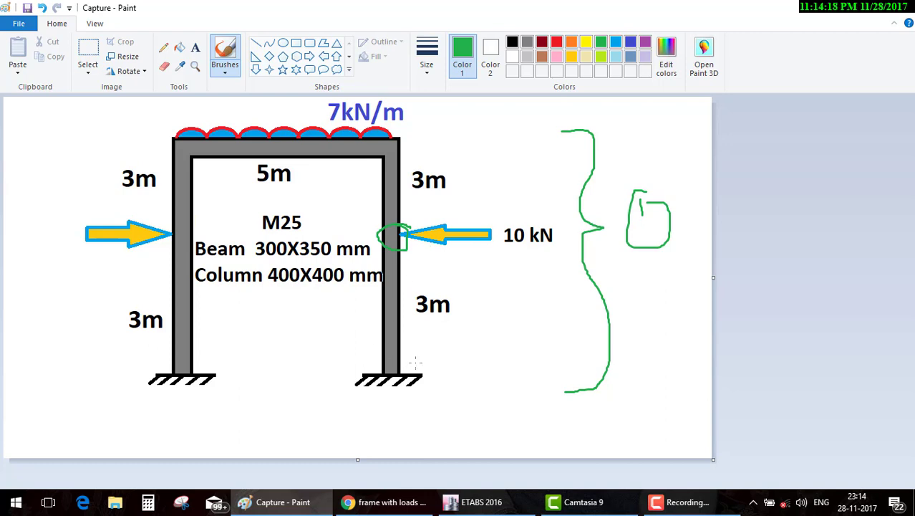
left_click_drag(415, 360, 409, 364)
left_click_drag(407, 130, 388, 135)
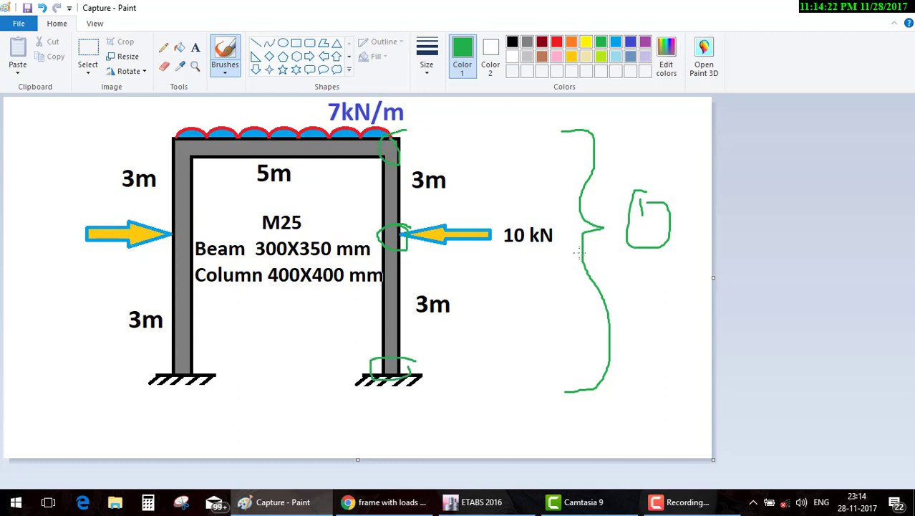
key("ctrl+z")
key("ctrl+z")
key("ctrl+z")
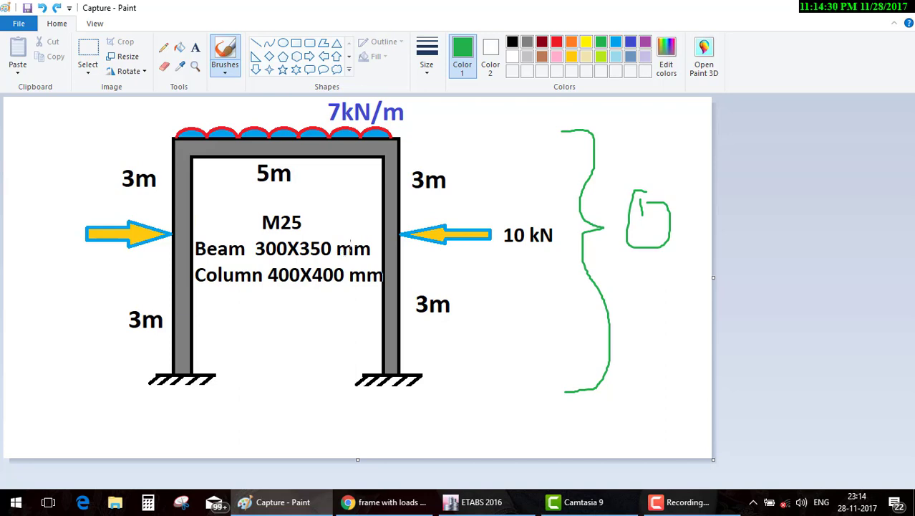
- Start ETABS with the built-in initialization settings and set the X-direction grid spacing to 5
left_click(476, 502)
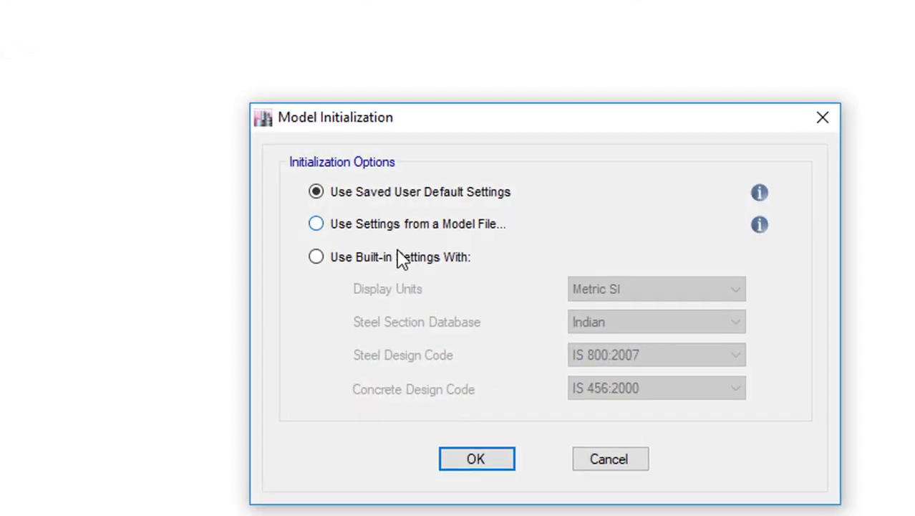
left_click(399, 259)
left_click(415, 450)
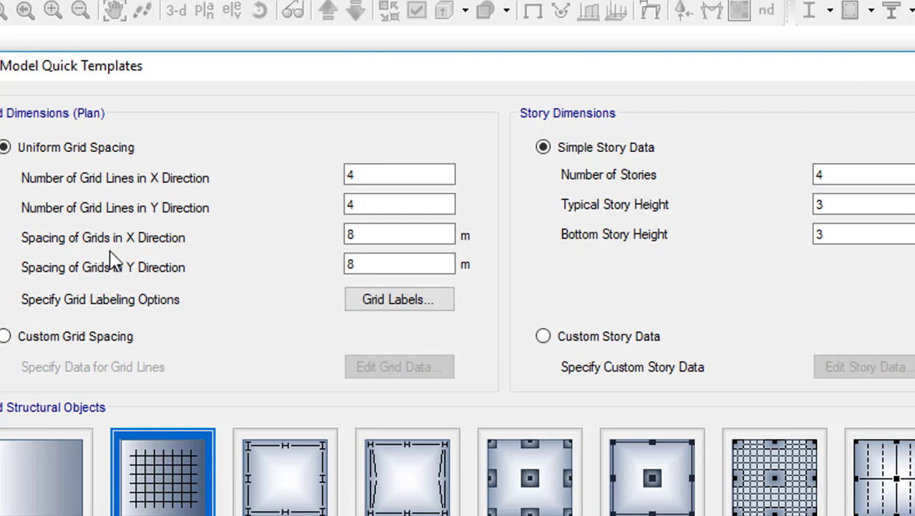
double_click(392, 234)
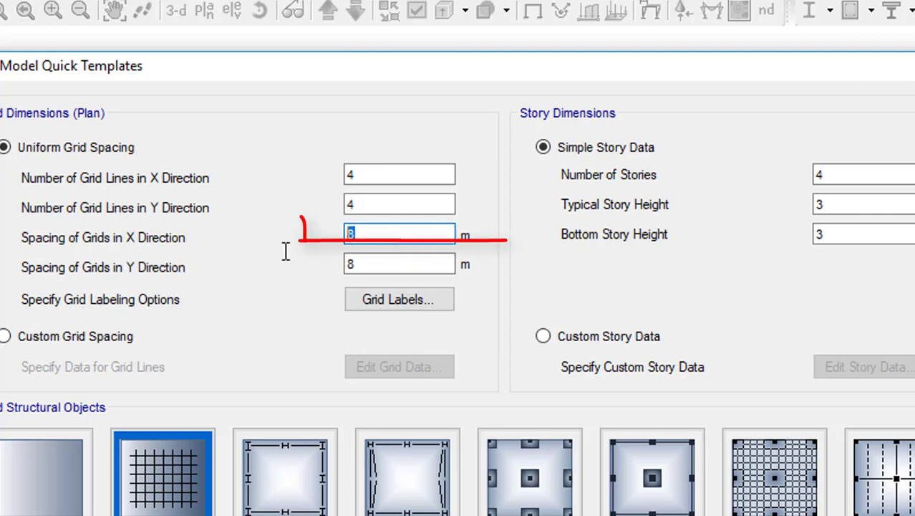
type("5")
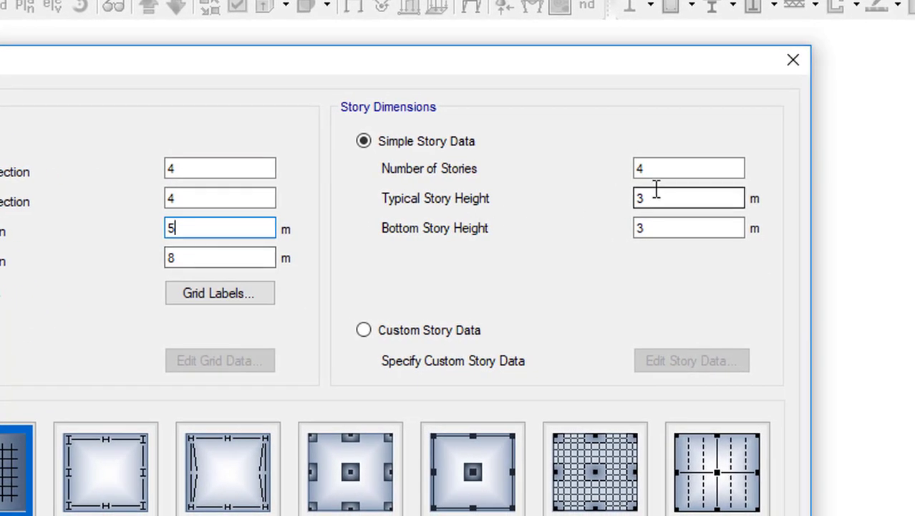
- Set the typical story height to 6 m and create the grid model
left_click_drag(458, 201, 589, 204)
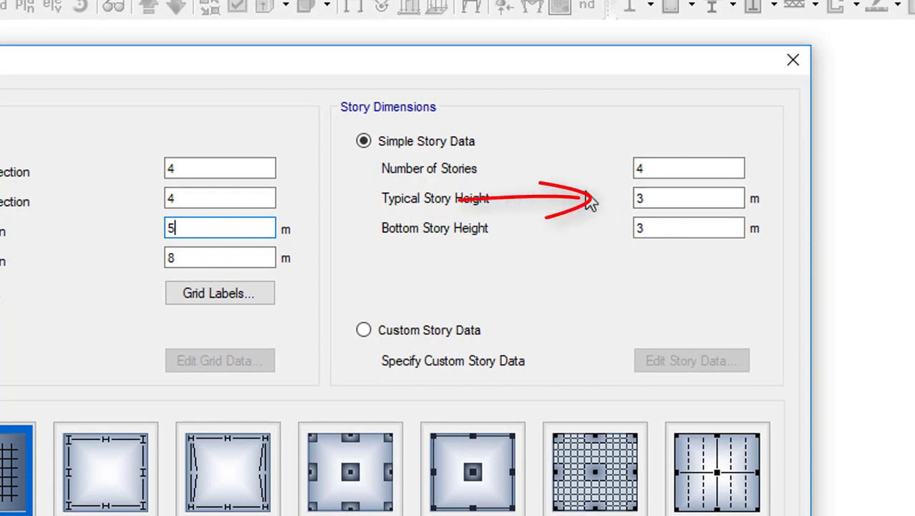
double_click(662, 173)
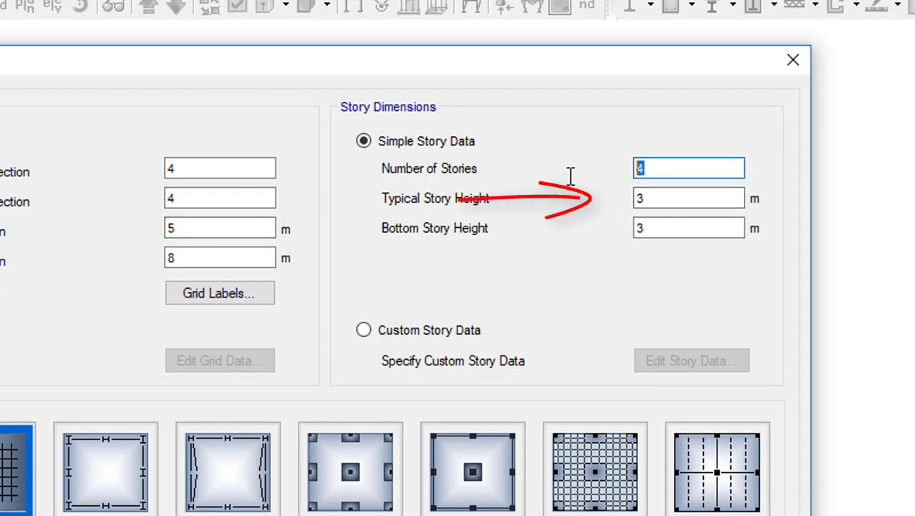
double_click(650, 198)
type("6")
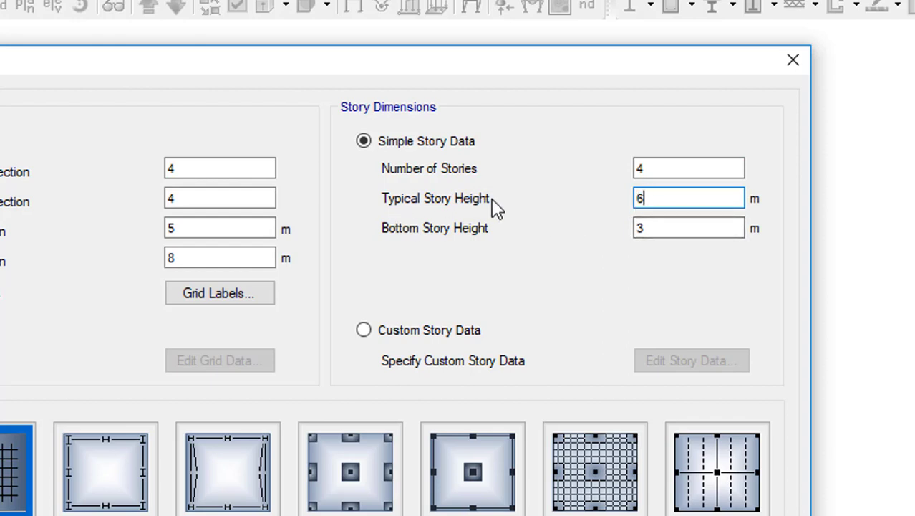
double_click(662, 199)
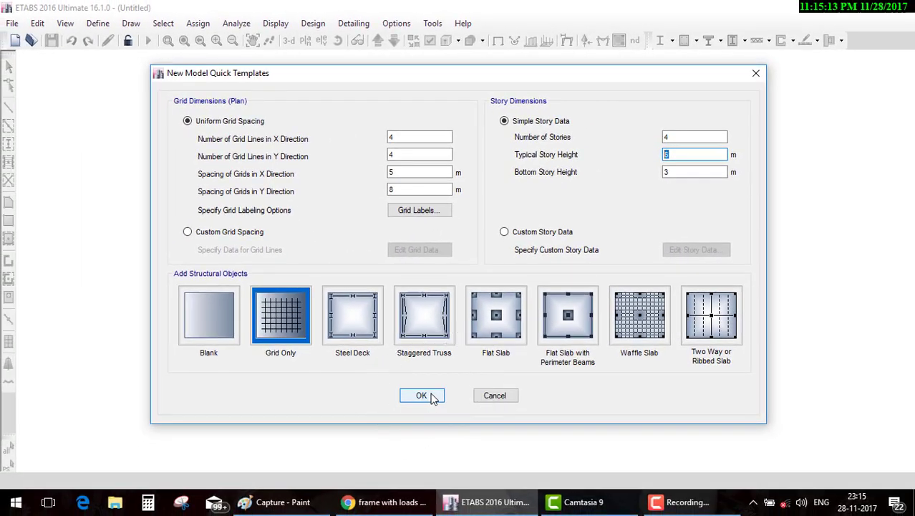
left_click(432, 399)
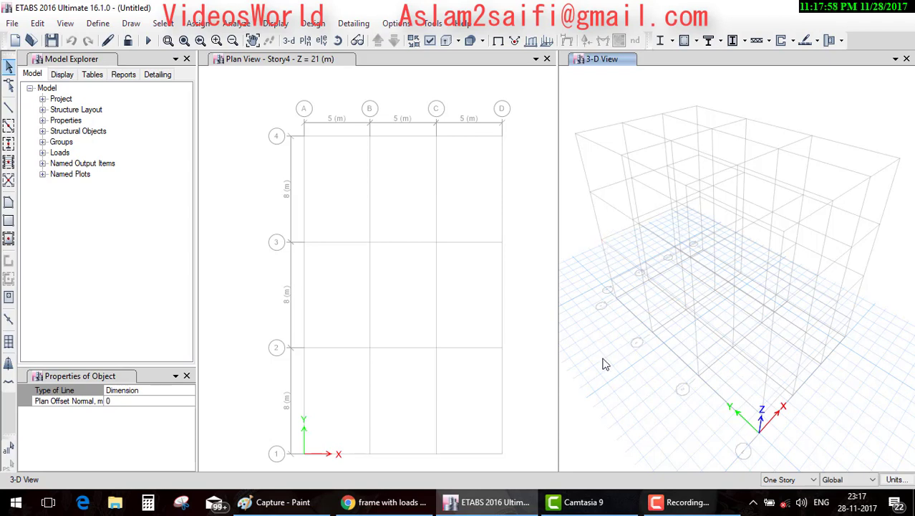
- Adjust the 3-D view, then display elevation view A
scroll(604, 364, "down", 5)
scroll(607, 378, "up", 3)
scroll(607, 377, "up", 2)
scroll(609, 353, "down", 1)
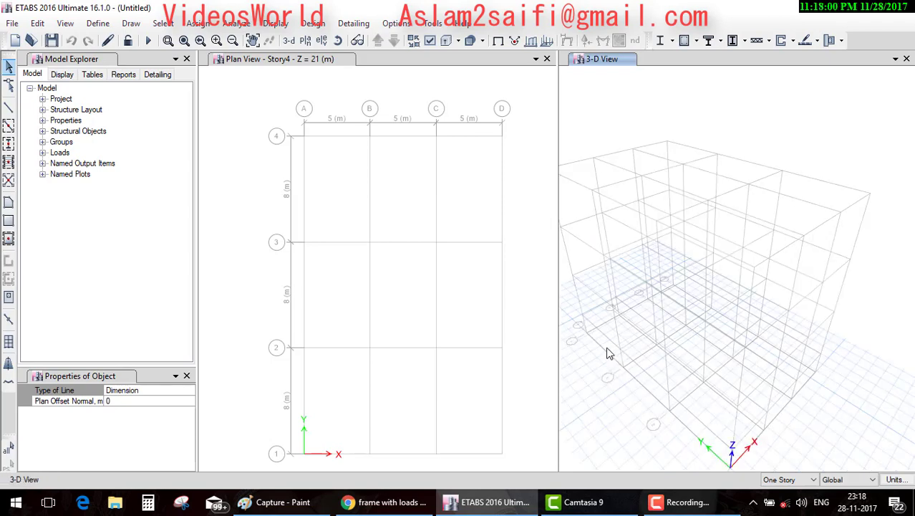
middle_click_drag(607, 353, 658, 322)
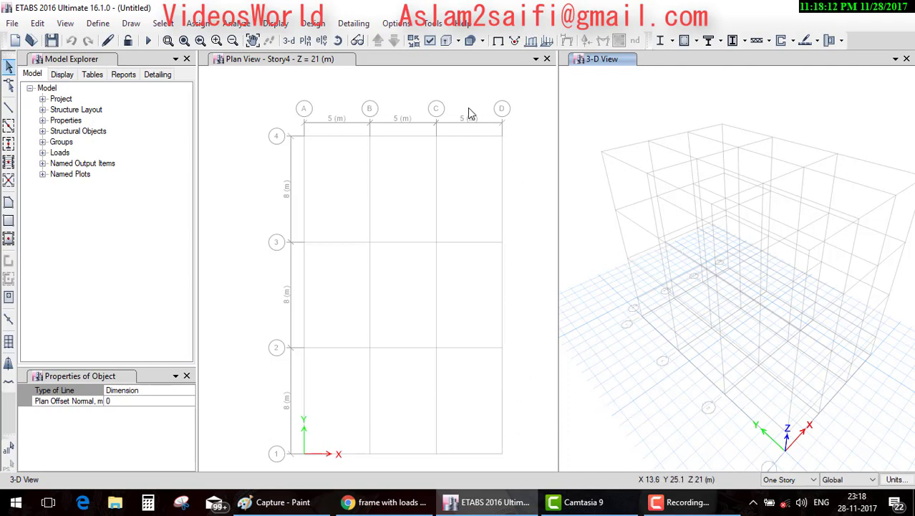
left_click(322, 41)
left_click(399, 417)
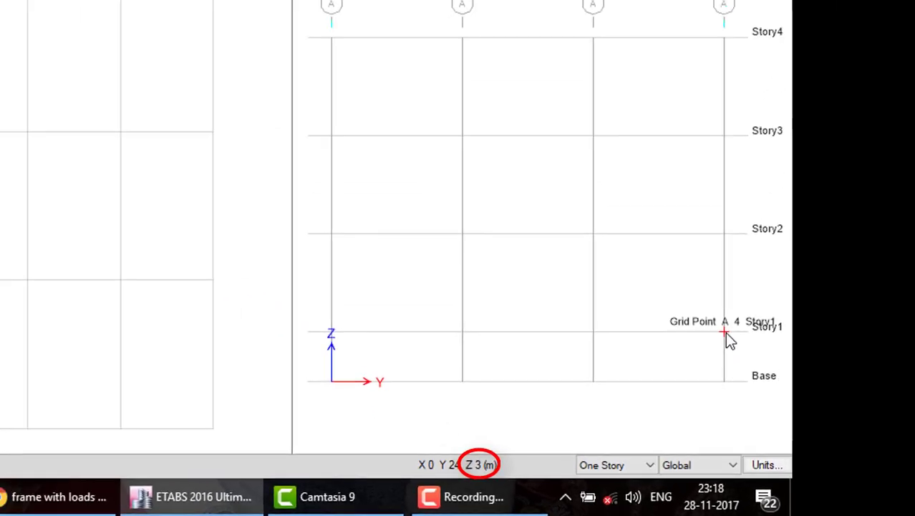
- Check the A-4 grid point level heights and circle the M25 grade on the Paint sketch
left_click(725, 331)
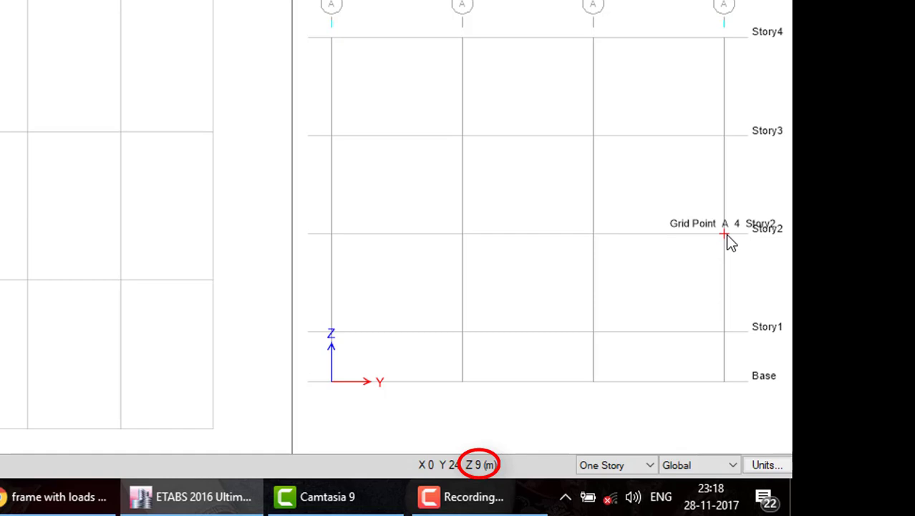
left_click(724, 136)
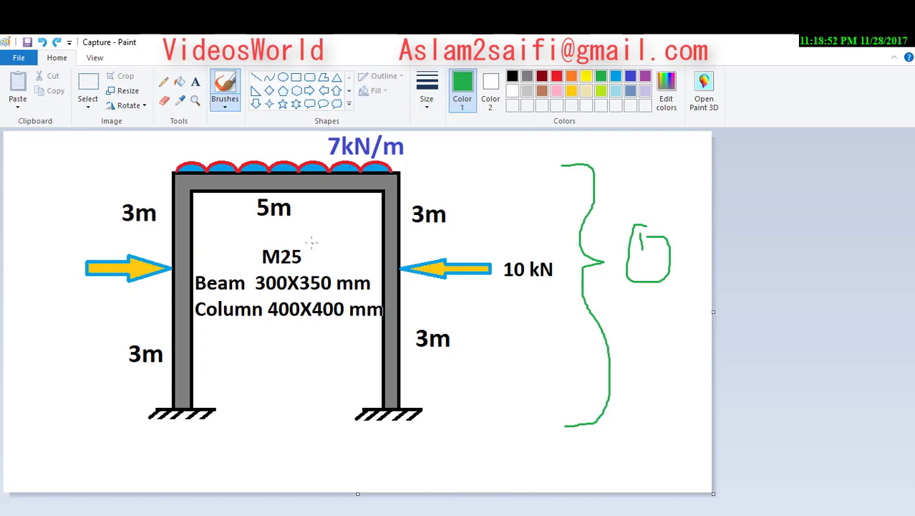
left_click_drag(296, 270, 284, 240)
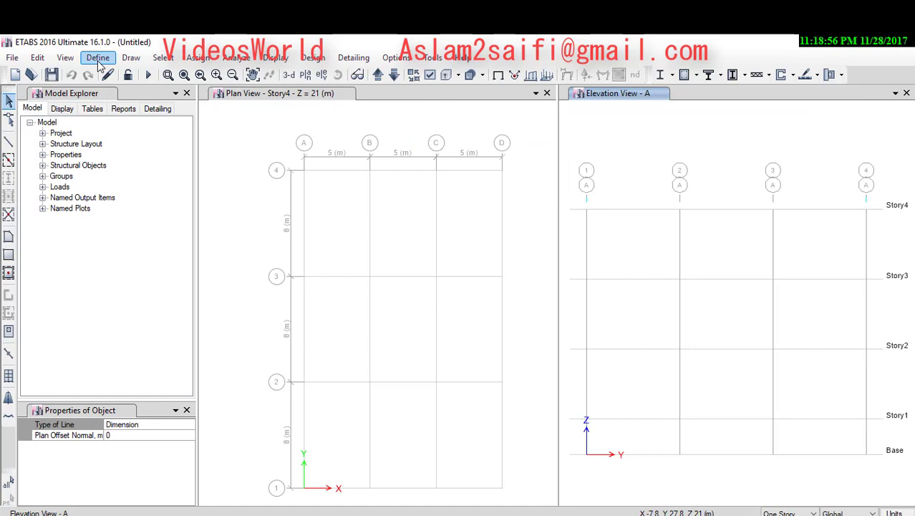
- Add an India Concrete M25 material (E 25000 MPa, Poisson's ratio 0.2) and accept it
left_click(100, 57)
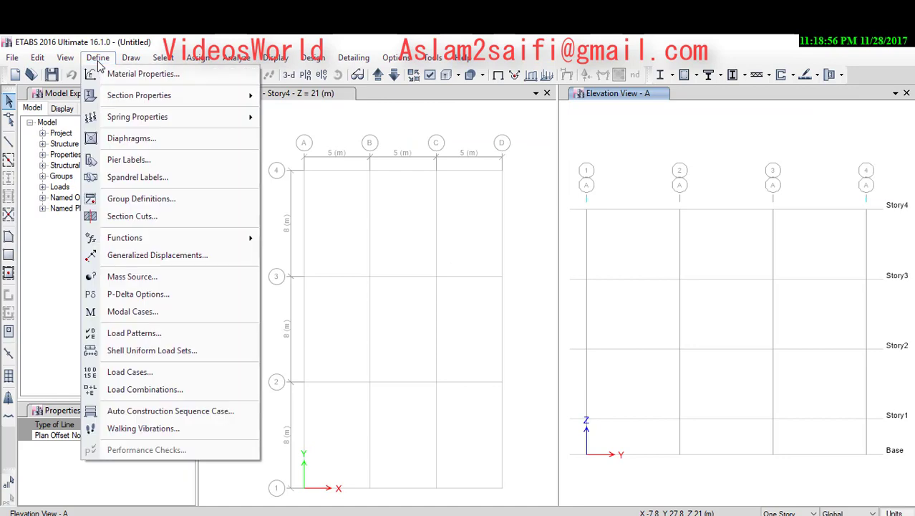
left_click(119, 76)
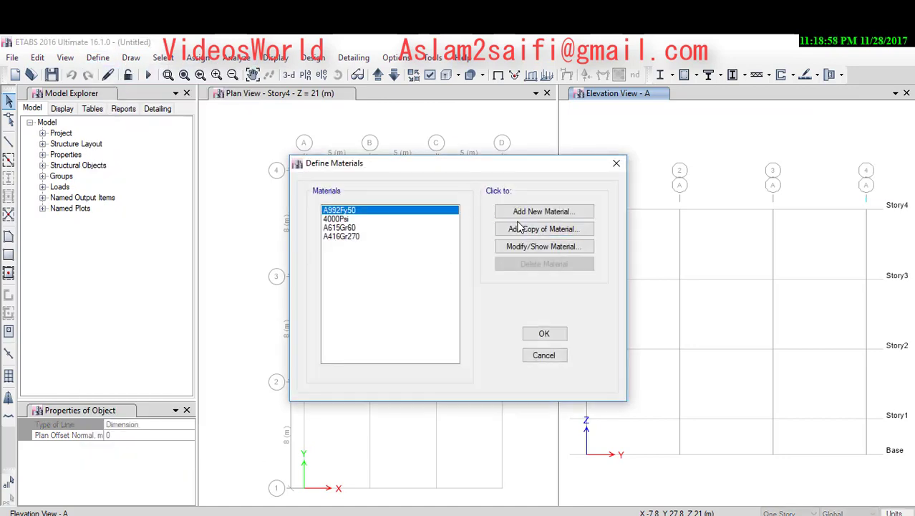
left_click(526, 212)
left_click(426, 245)
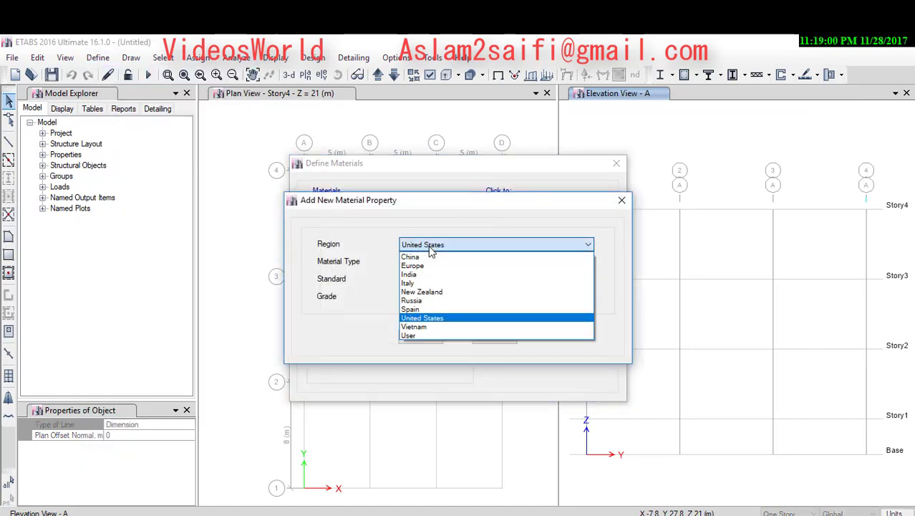
left_click(419, 274)
left_click(429, 262)
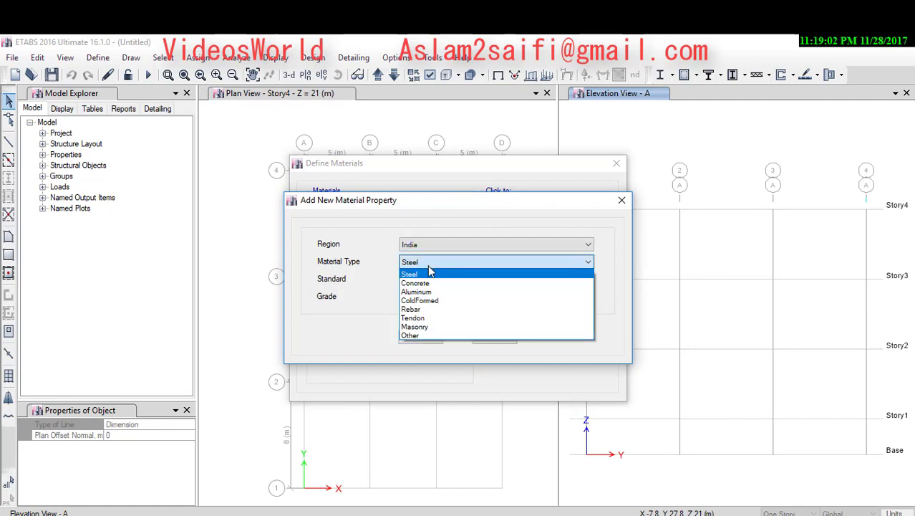
left_click(416, 283)
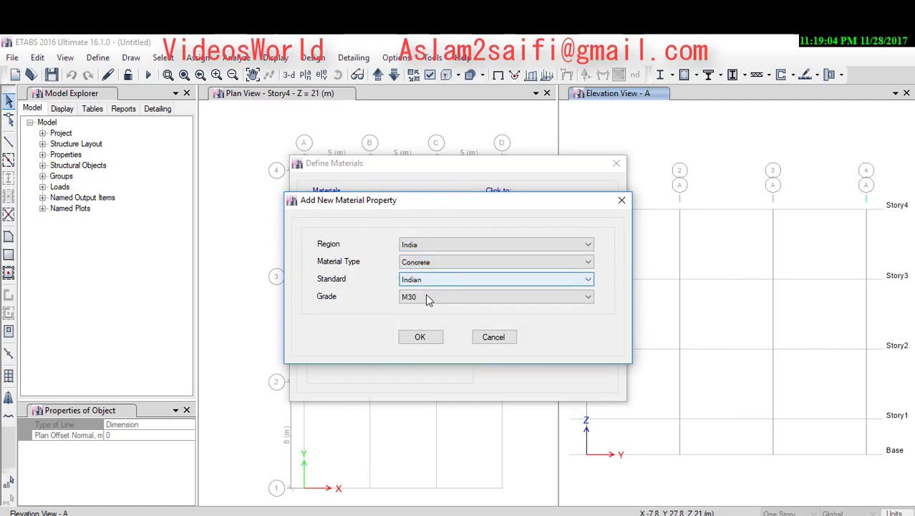
left_click(424, 297)
left_click(409, 326)
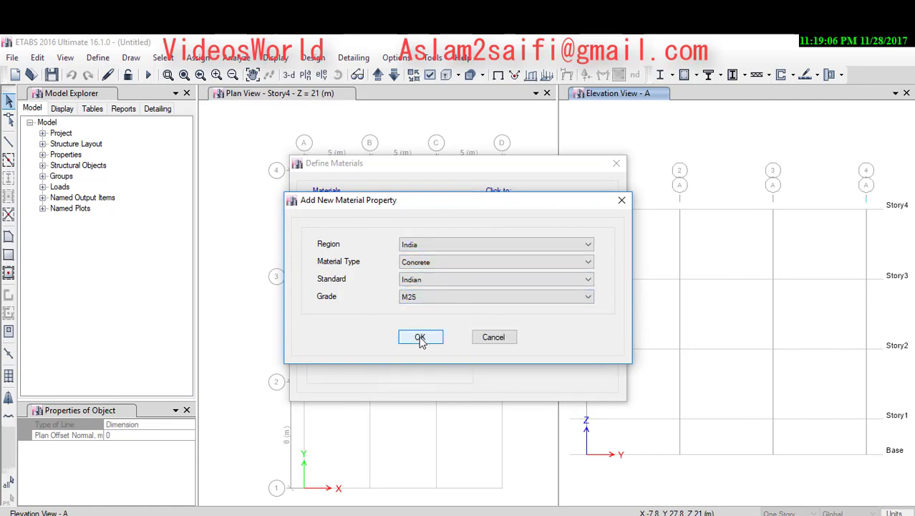
left_click(420, 338)
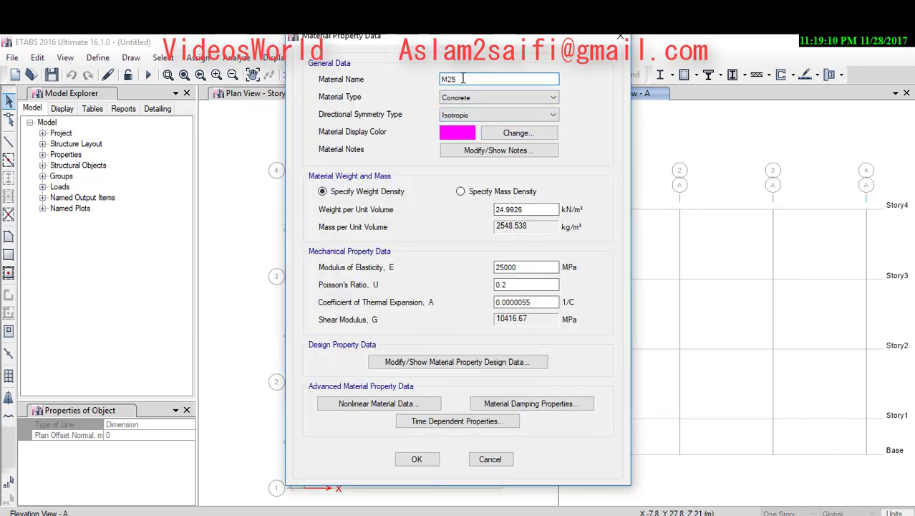
left_click_drag(463, 79, 419, 83)
left_click(423, 459)
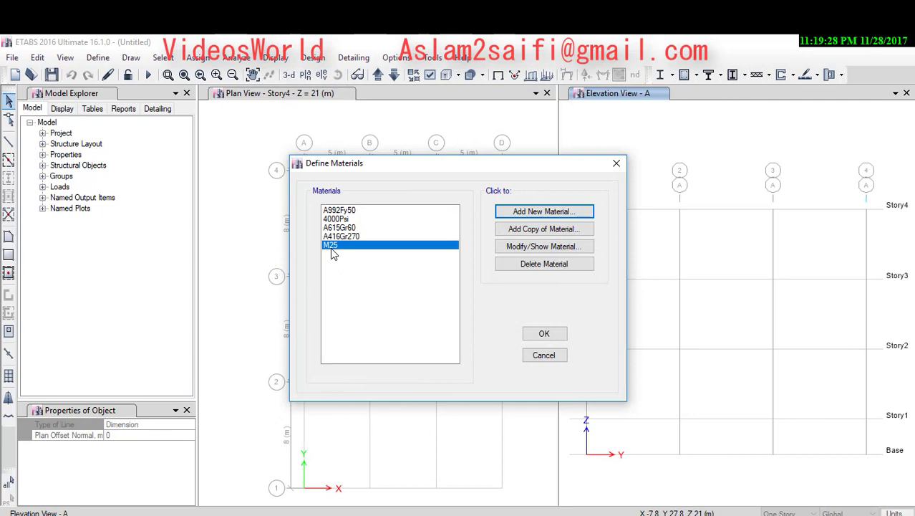
left_click(535, 334)
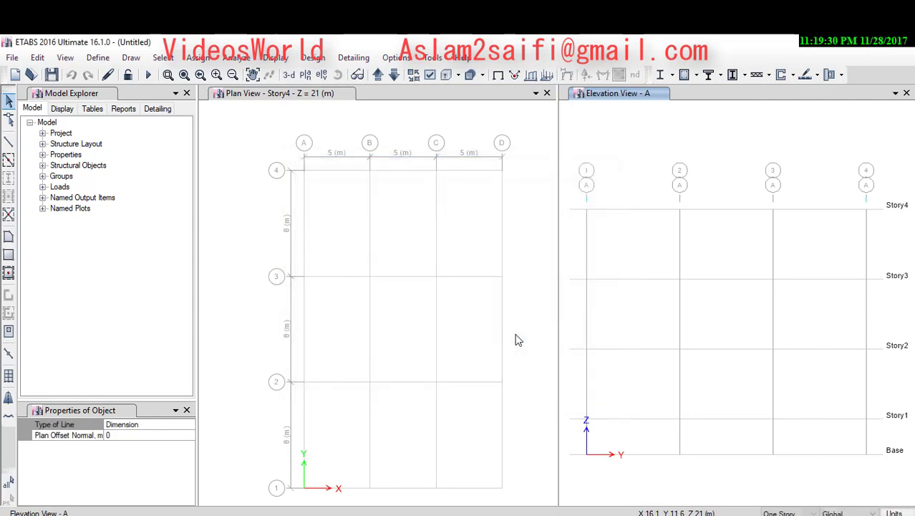
key("alt+Tab")
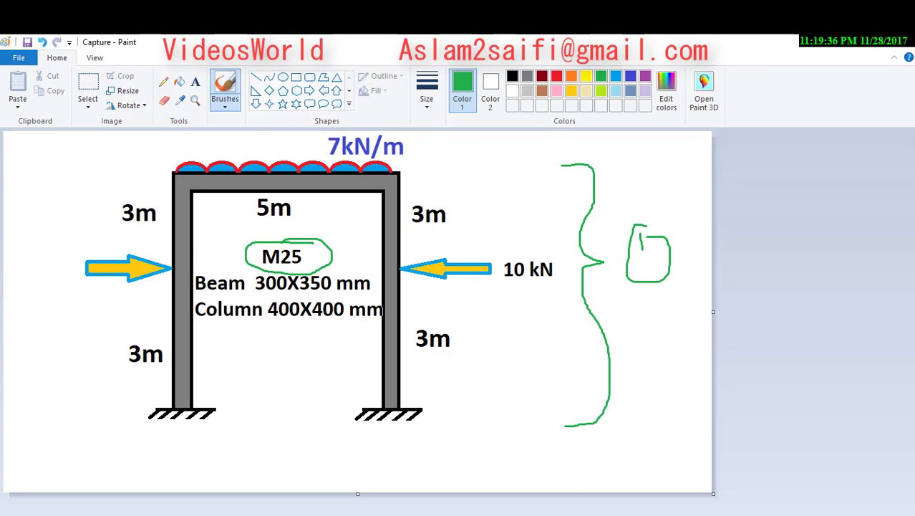
key("alt+Tab")
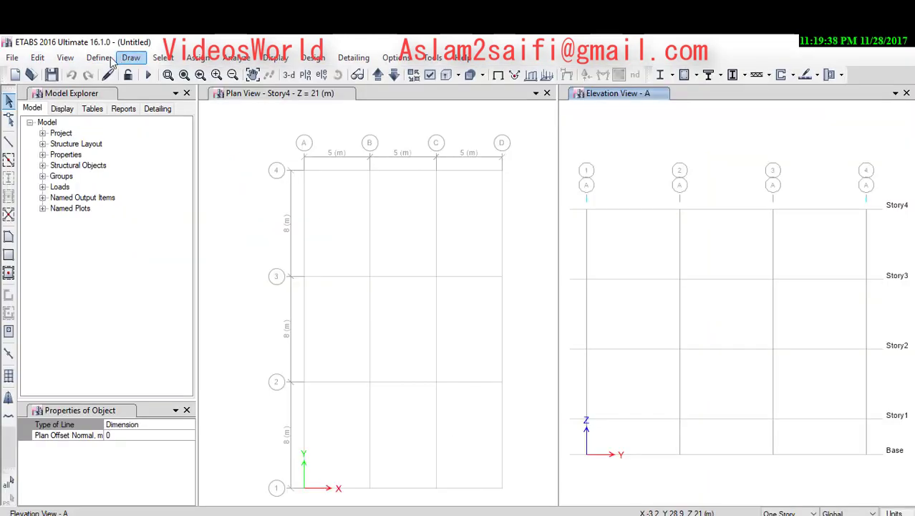
- Open the frame sections list and inspect the SteelCol and A-LatBm sections without changes
left_click(108, 60)
mouse_move(139, 95)
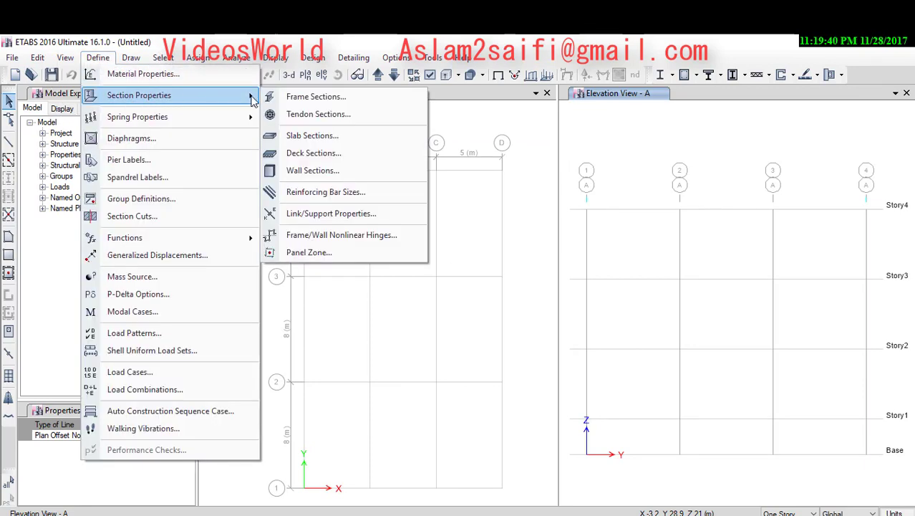
left_click(302, 98)
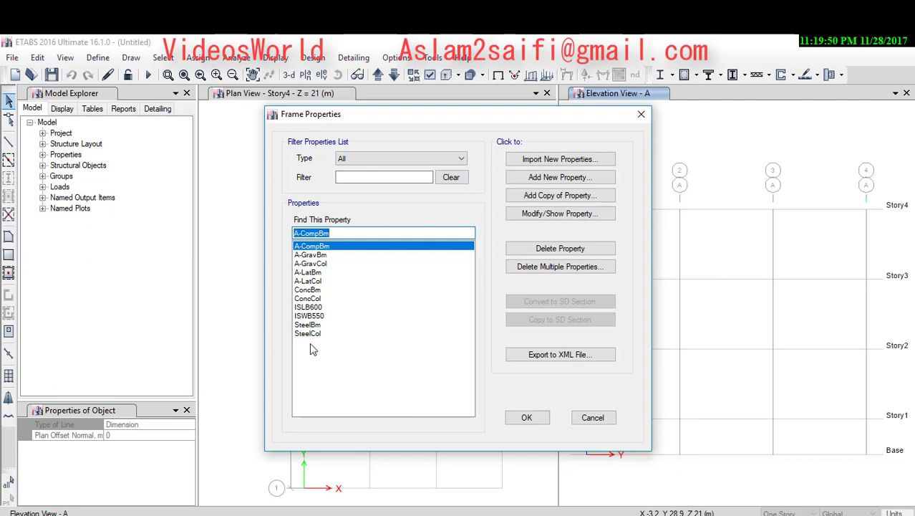
mouse_move(310, 334)
left_mouse_down()
mouse_move(312, 259)
mouse_move(308, 334)
left_mouse_up()
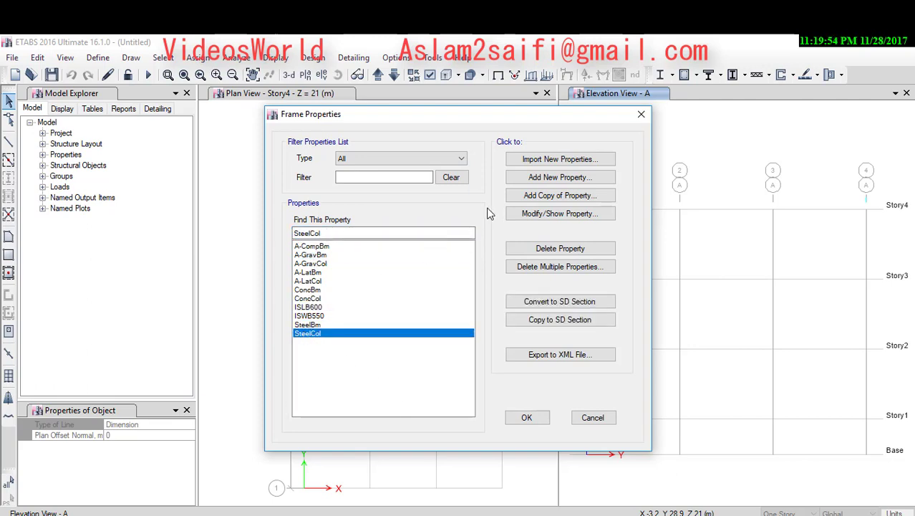
left_click(560, 213)
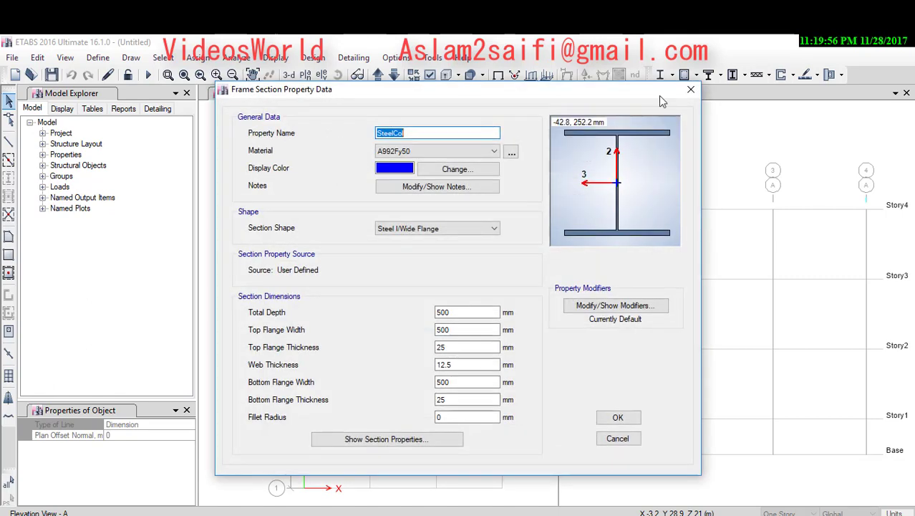
key("Escape")
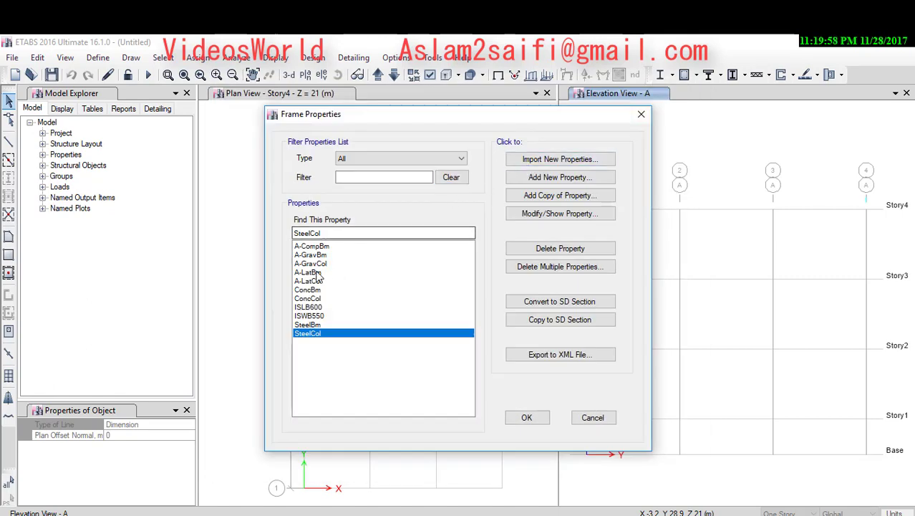
left_click(316, 273)
double_click(396, 272)
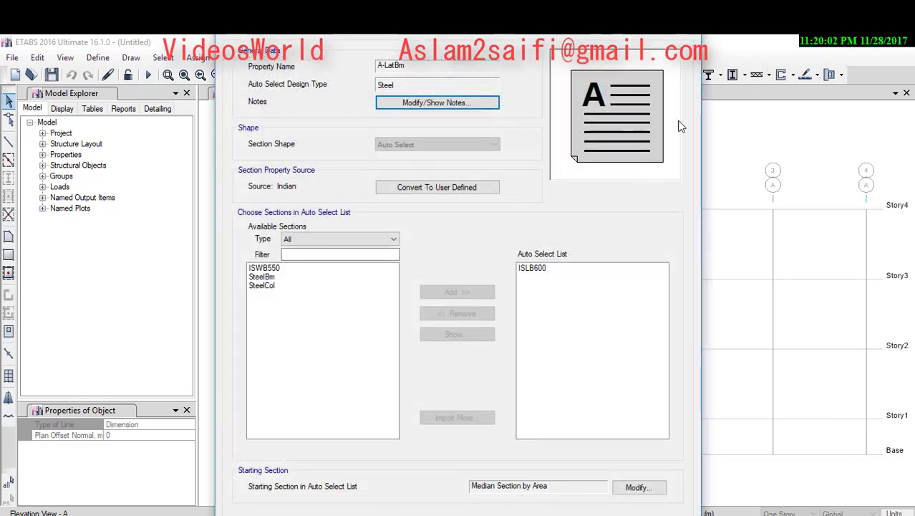
key("Return")
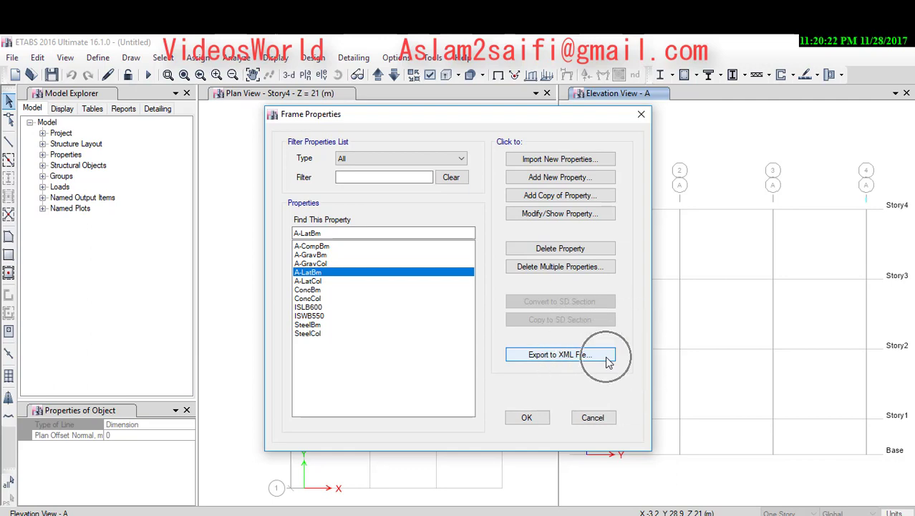
- Add a concrete rectangular section 'Beam 300X350' in M25, 350 mm deep and 300 mm wide
left_click(560, 179)
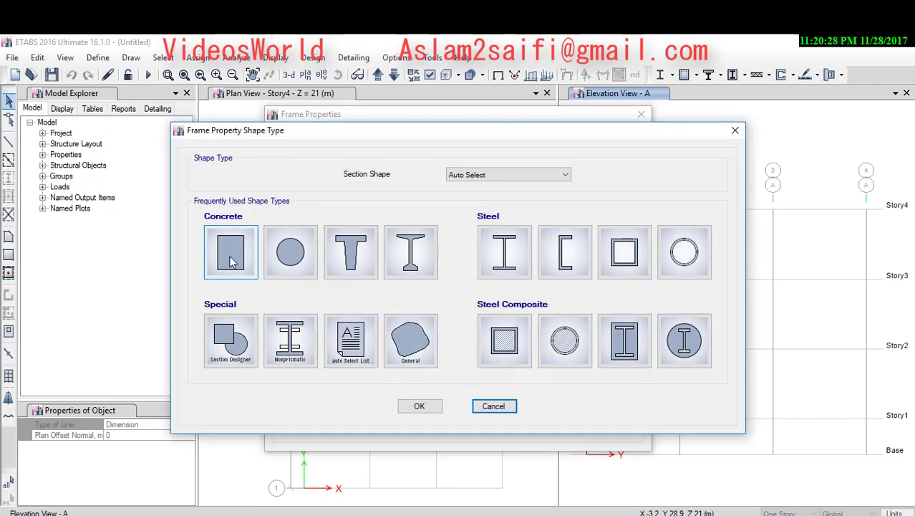
left_click(231, 262)
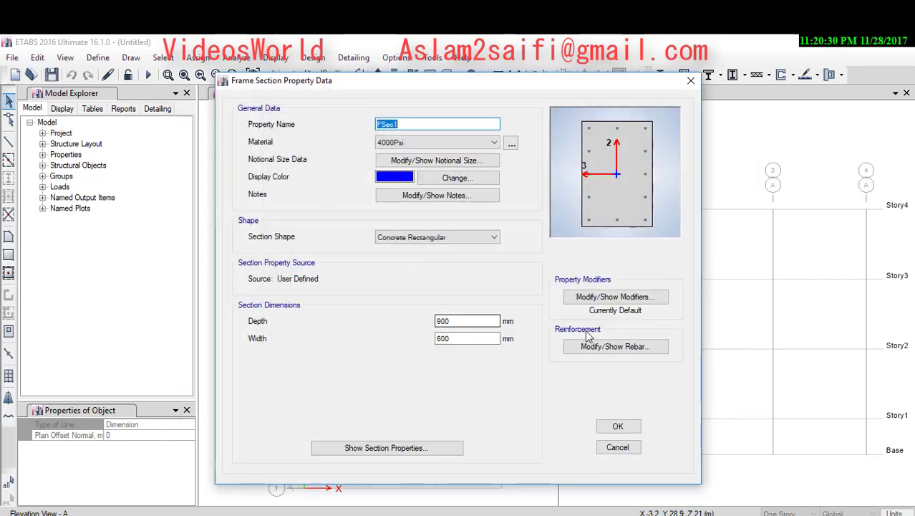
left_click(424, 125)
type("eam")
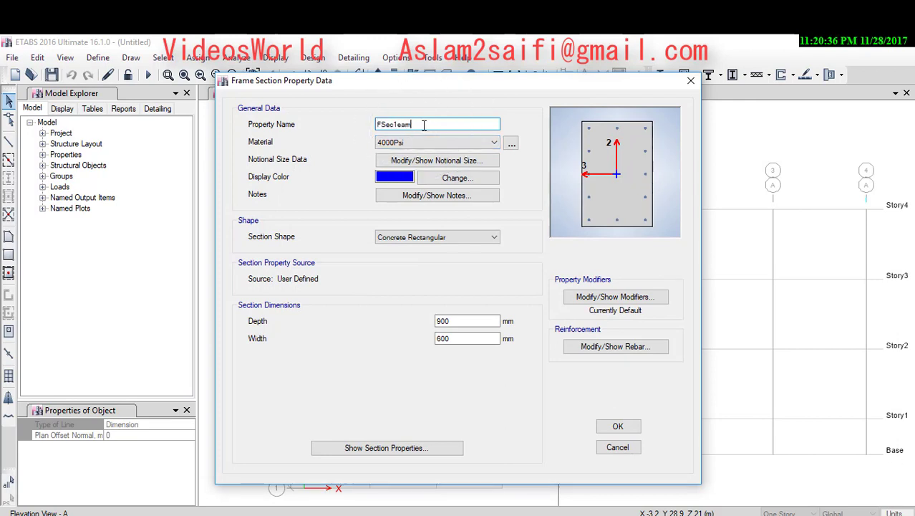
key("BackSpace")
key("BackSpace")
key("BackSpace")
type("m 300X350")
left_click(470, 141)
left_click(429, 189)
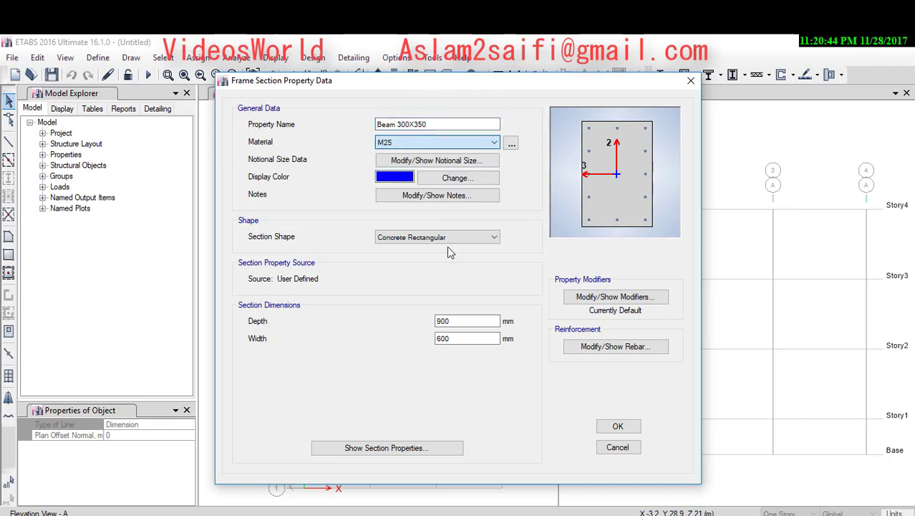
double_click(461, 320)
type("350")
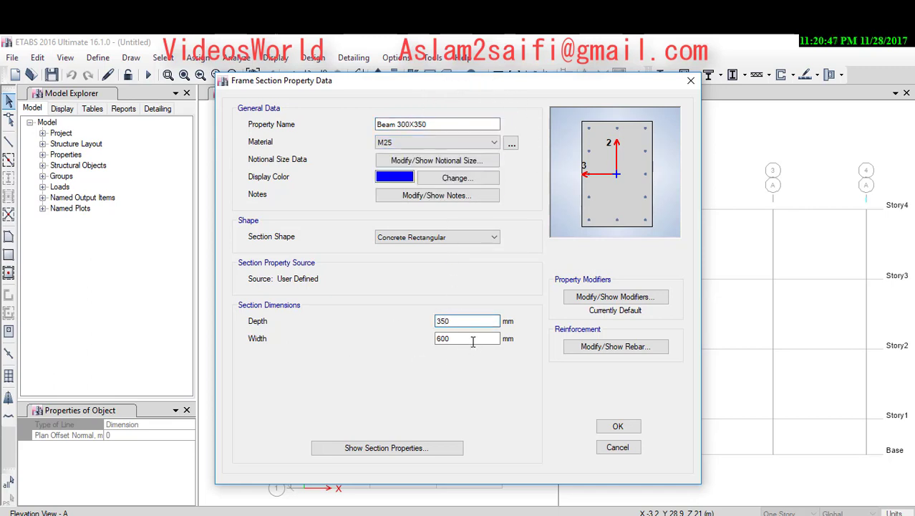
double_click(473, 342)
type("3")
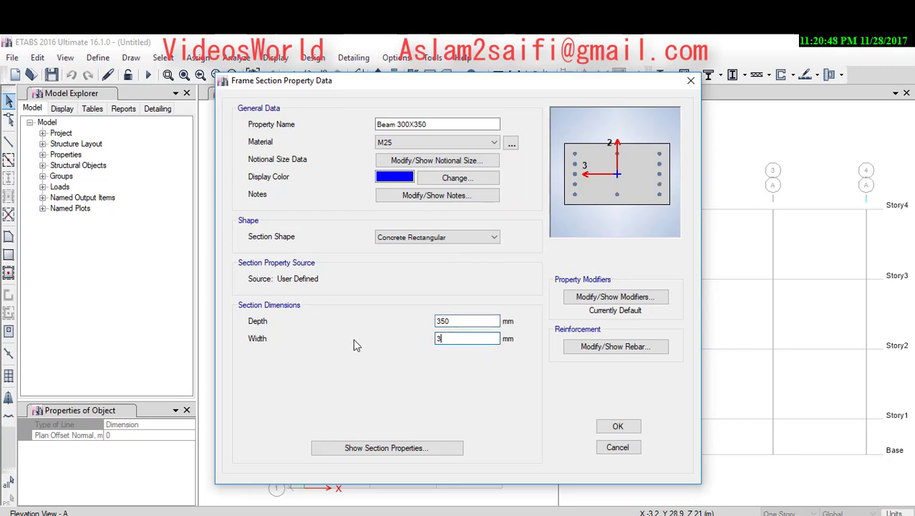
type("00")
- Save the beam section and start a concrete rectangular section 'Column400X400' in M25
left_click(617, 426)
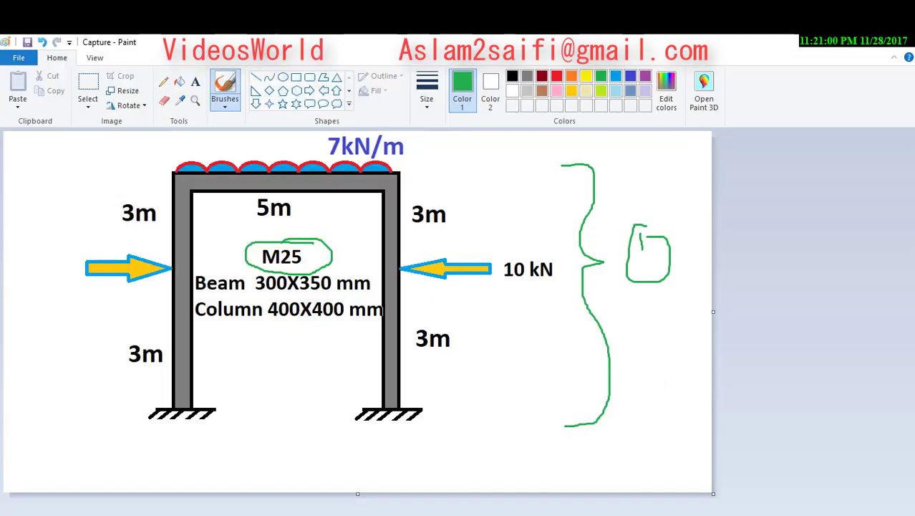
left_click_drag(269, 324, 324, 323)
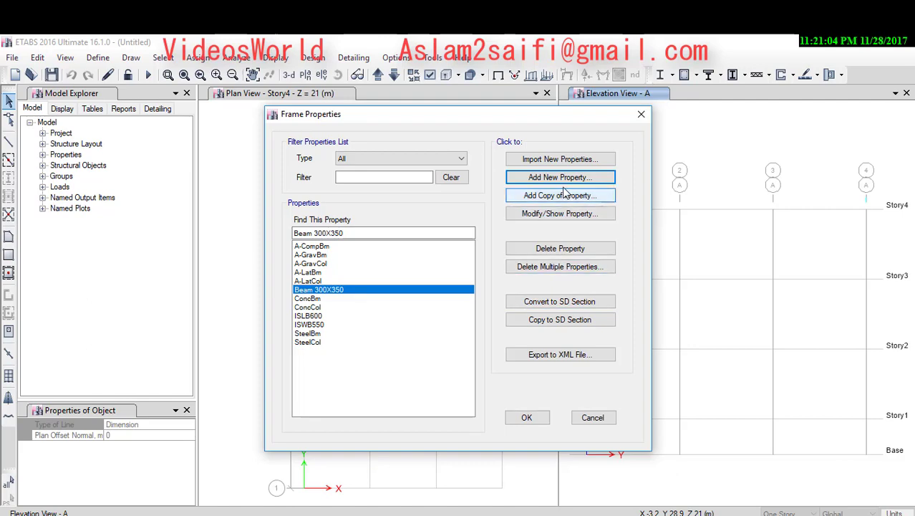
left_click(560, 177)
key("Escape")
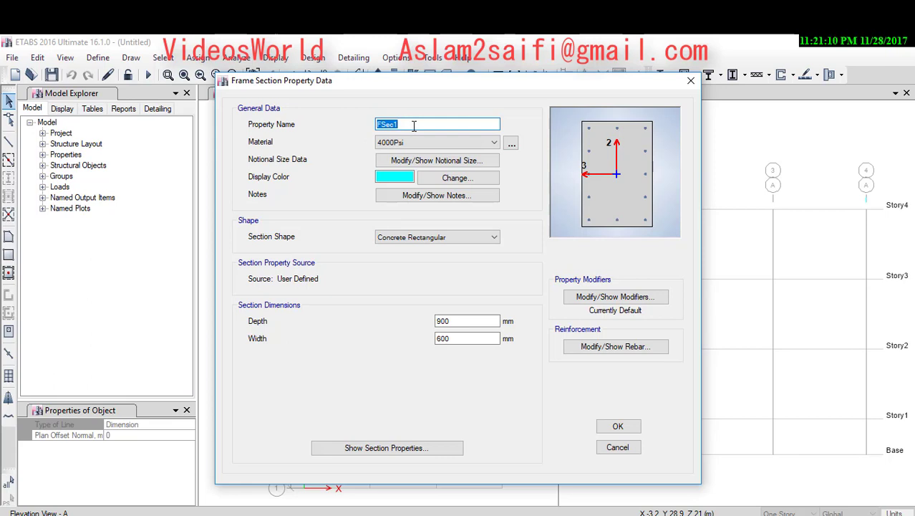
type("Column400X400")
left_click(440, 141)
left_click(430, 191)
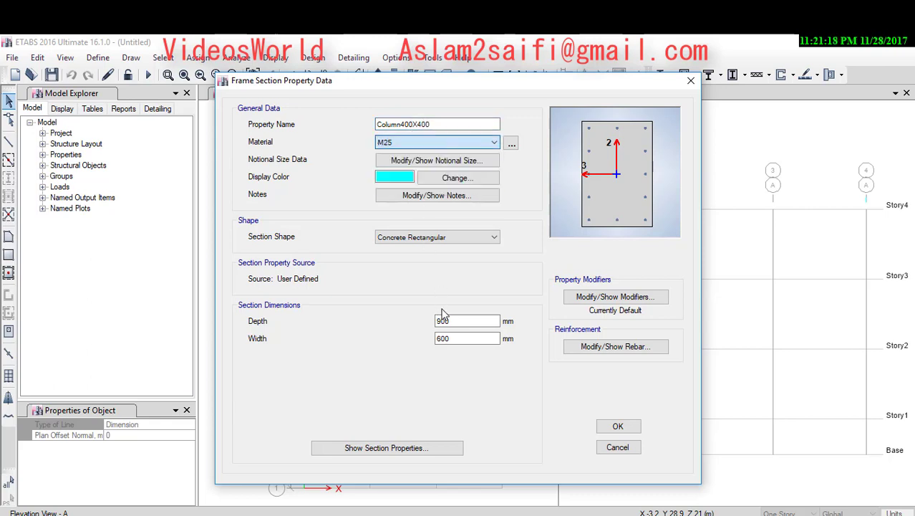
- Give Column400X400 a 400 mm depth and width, confirm it, and close the section list
double_click(442, 320)
type("400")
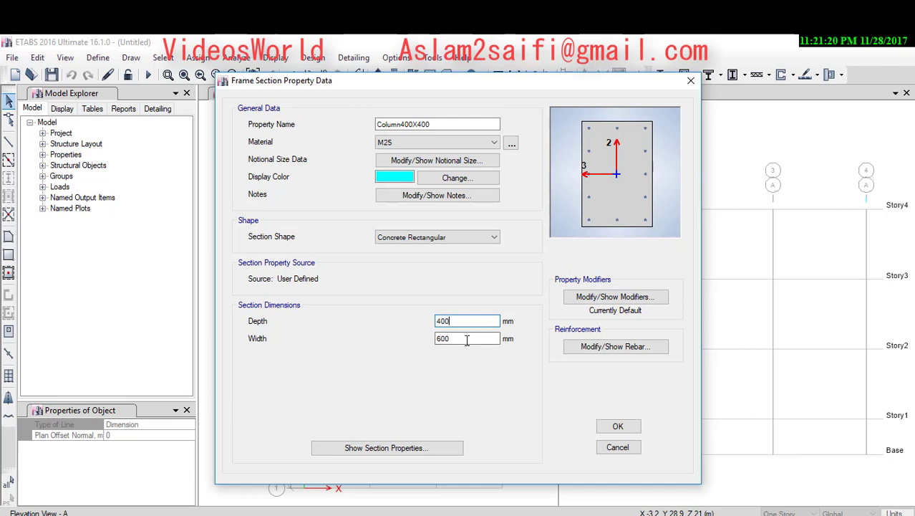
double_click(467, 340)
type("400")
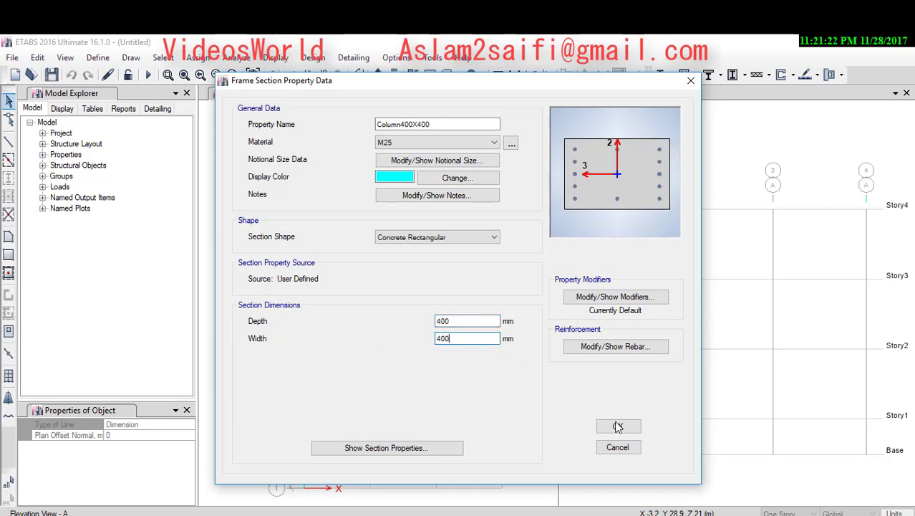
left_click(618, 427)
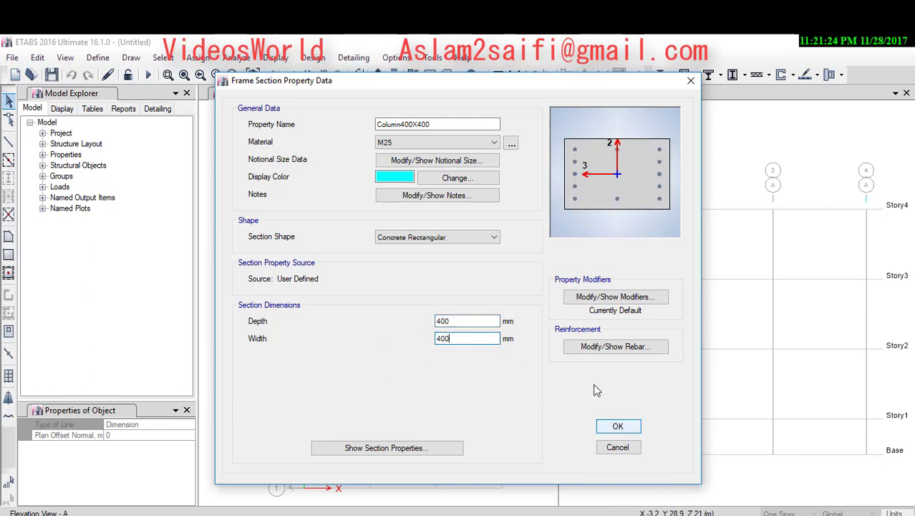
left_click(405, 177)
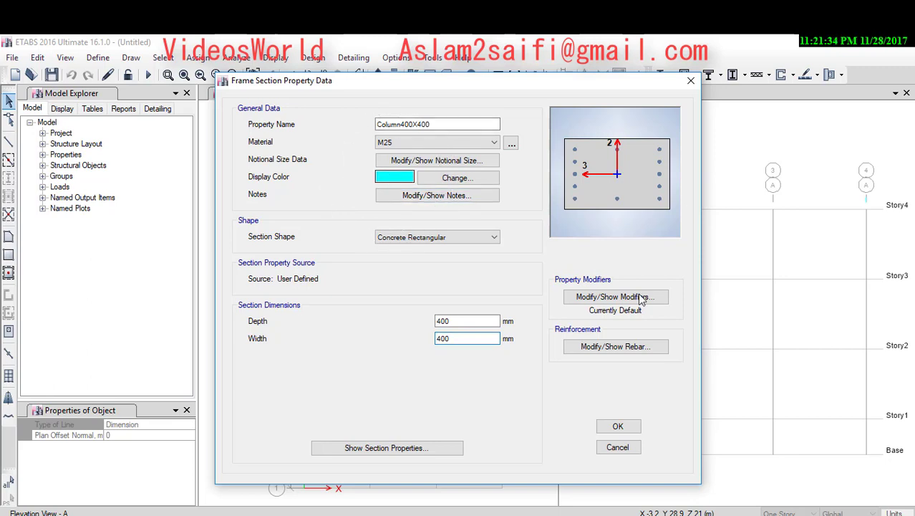
key("Return")
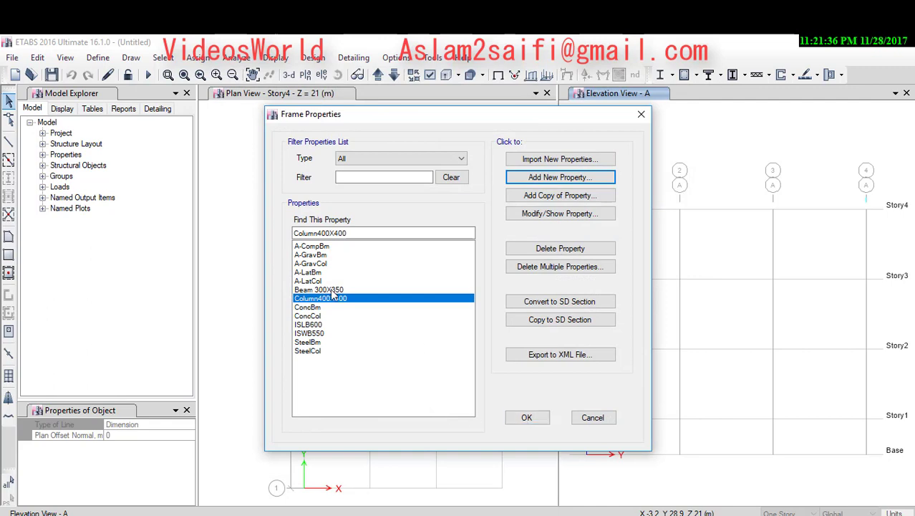
left_click(331, 290)
left_click(319, 298)
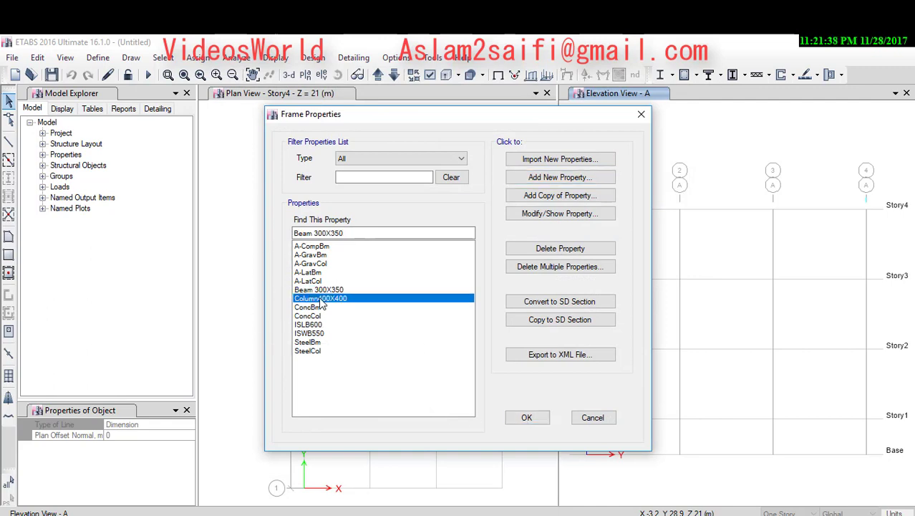
key("Return")
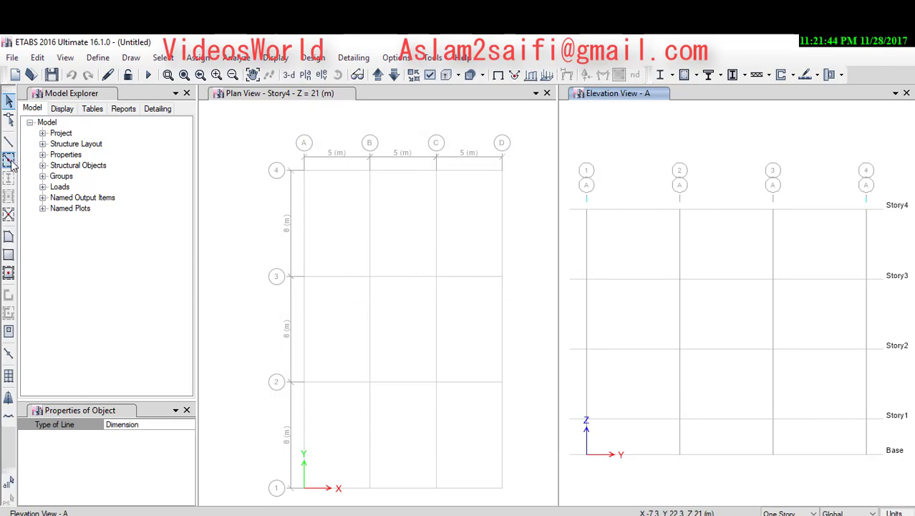
- Set the beam tool to the Beam 300X350 section and show the Story4 plan
left_click(253, 147)
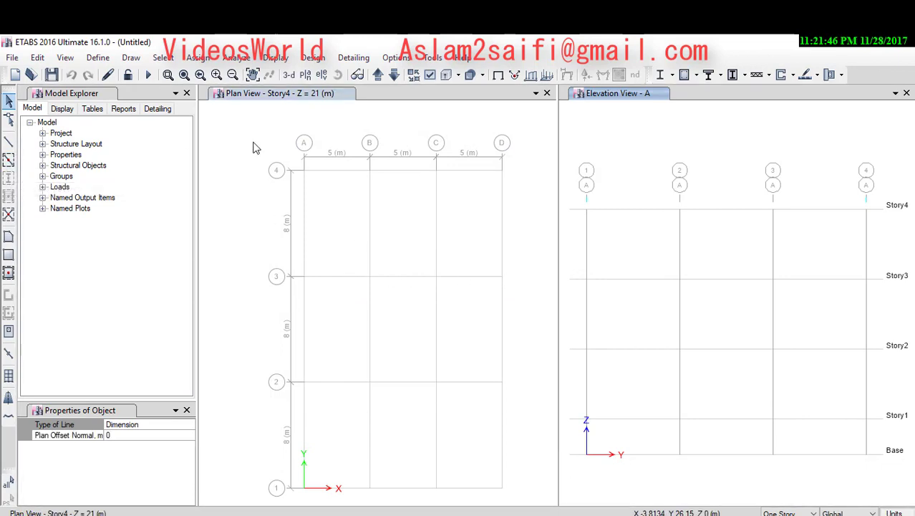
left_click(9, 161)
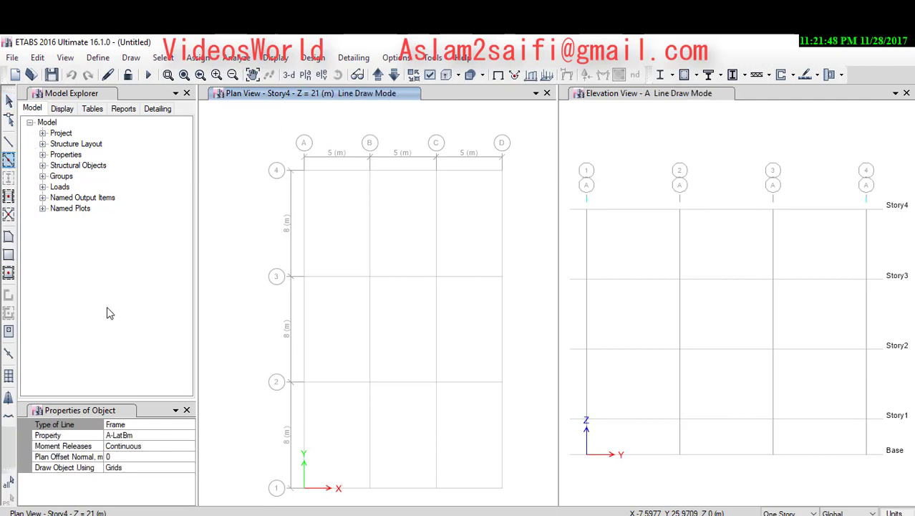
left_click(191, 437)
left_click(190, 435)
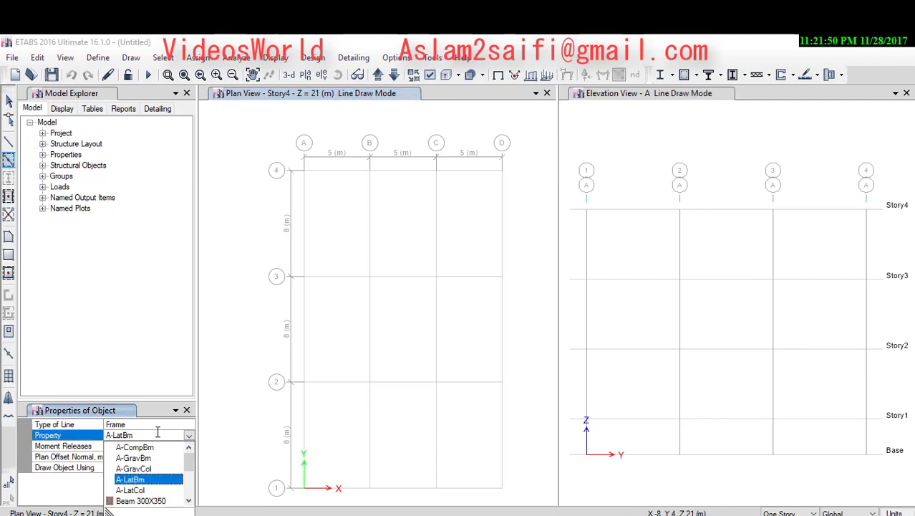
left_click(140, 500)
left_click_drag(297, 153, 379, 184)
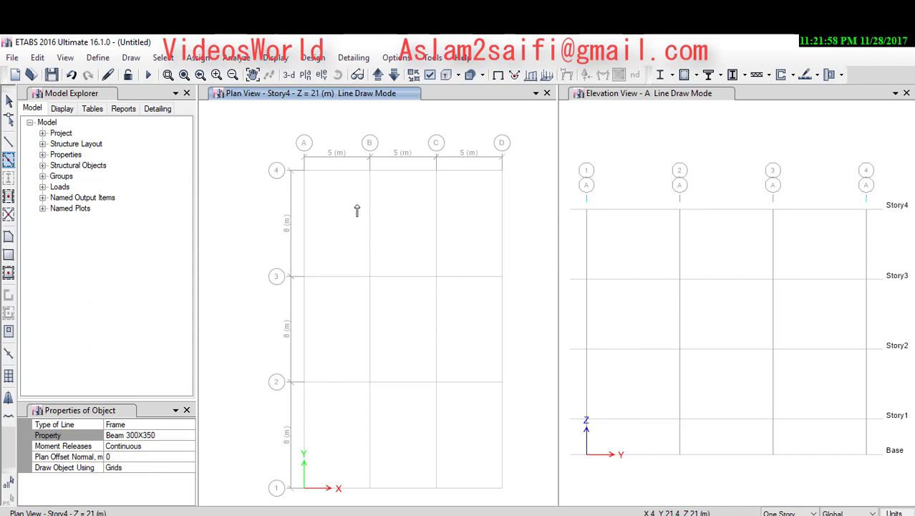
scroll(356, 210, "down", 3)
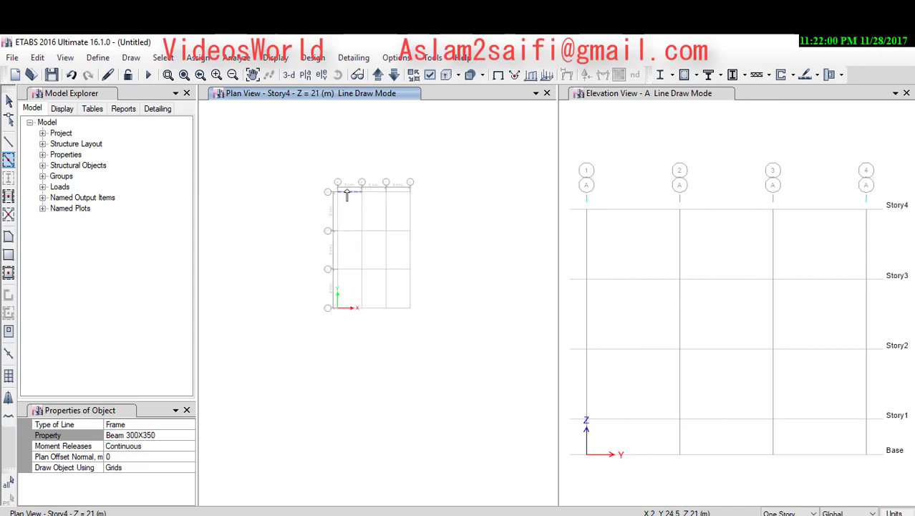
scroll(351, 201, "up", 5)
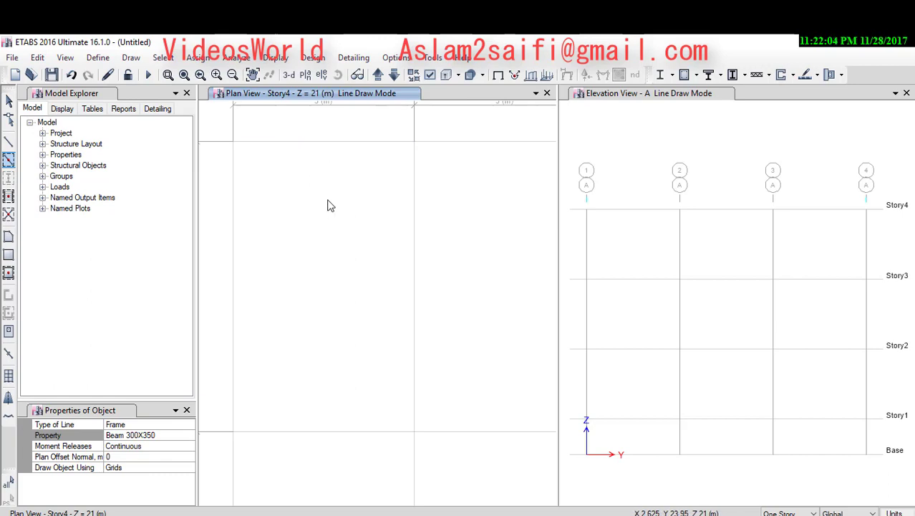
scroll(328, 205, "down", 3)
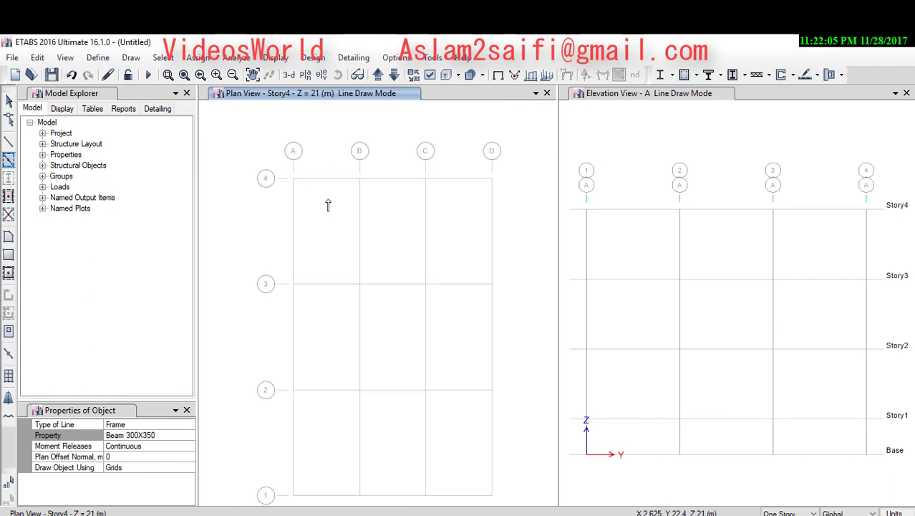
left_click(305, 75)
left_click(398, 443)
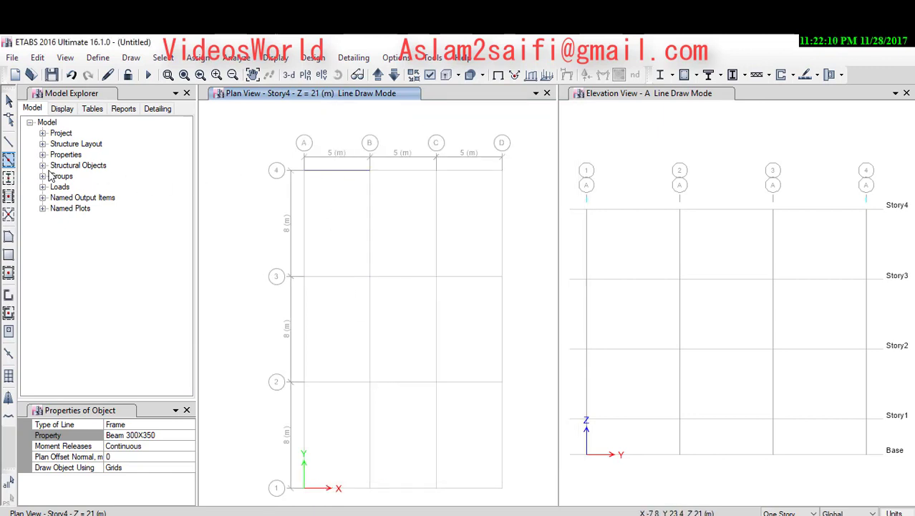
- Draw a Column400X400 member from grid point A-4 to B-4 and close the elevation view
left_click(9, 177)
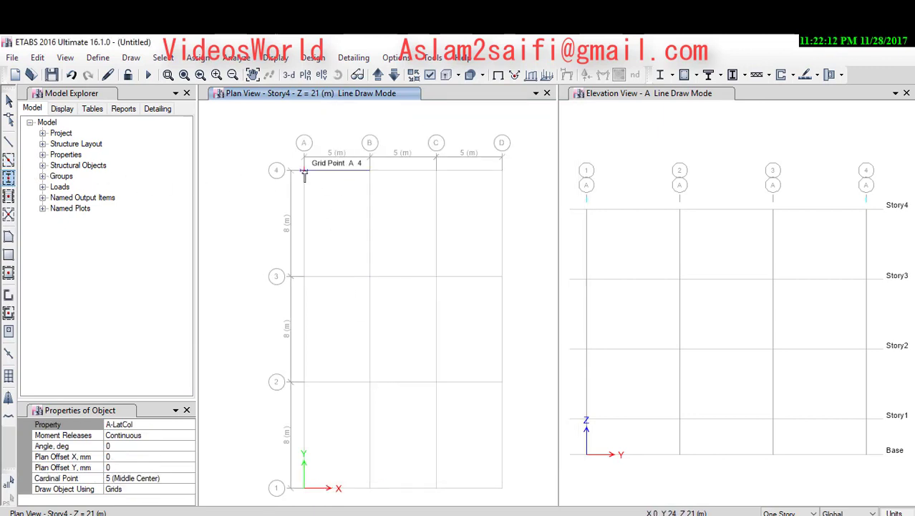
left_click(154, 424)
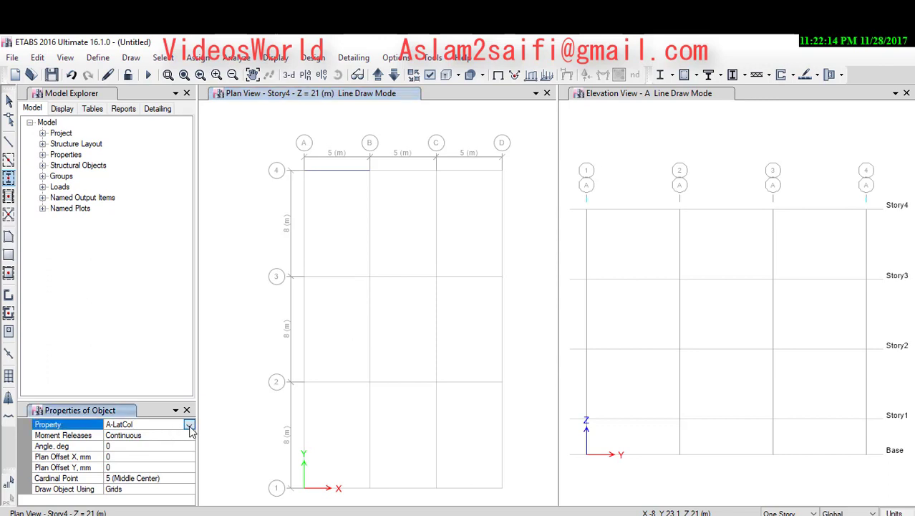
left_click(188, 424)
left_click(188, 492)
left_click(143, 489)
left_click(303, 170)
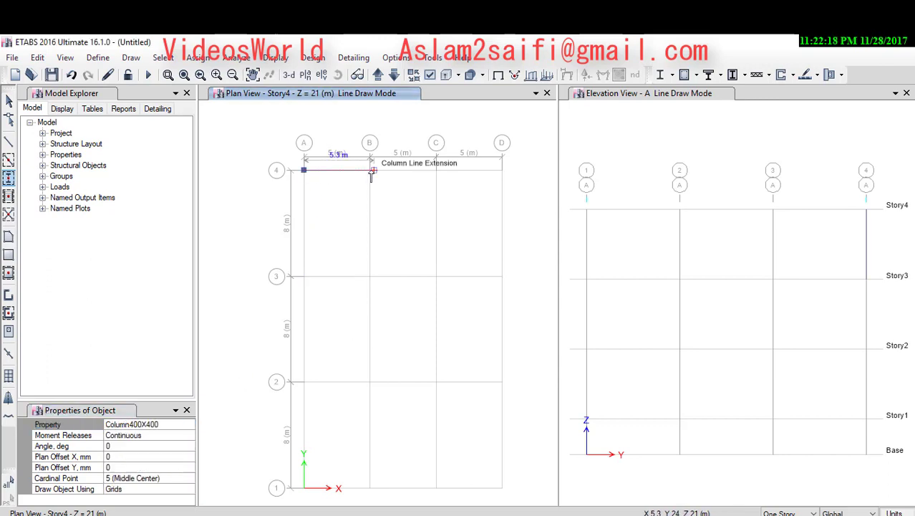
left_click(369, 170)
key("Escape")
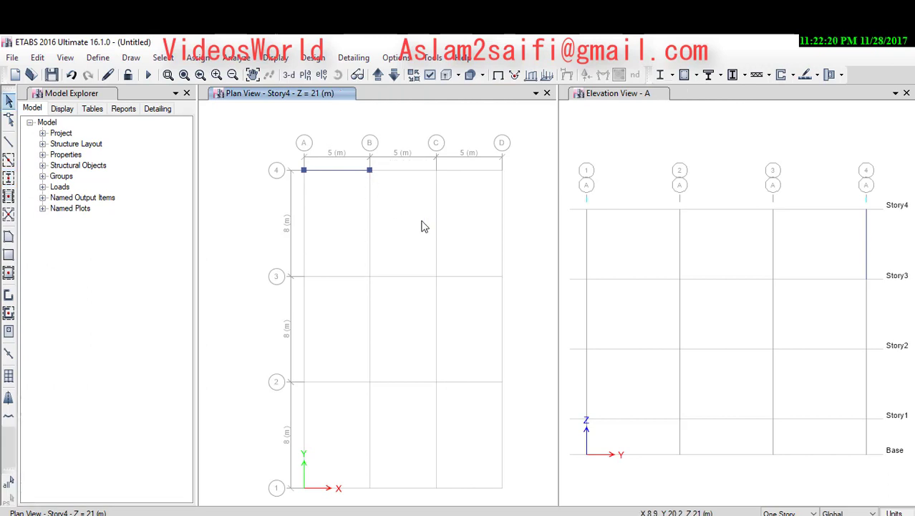
left_click(906, 94)
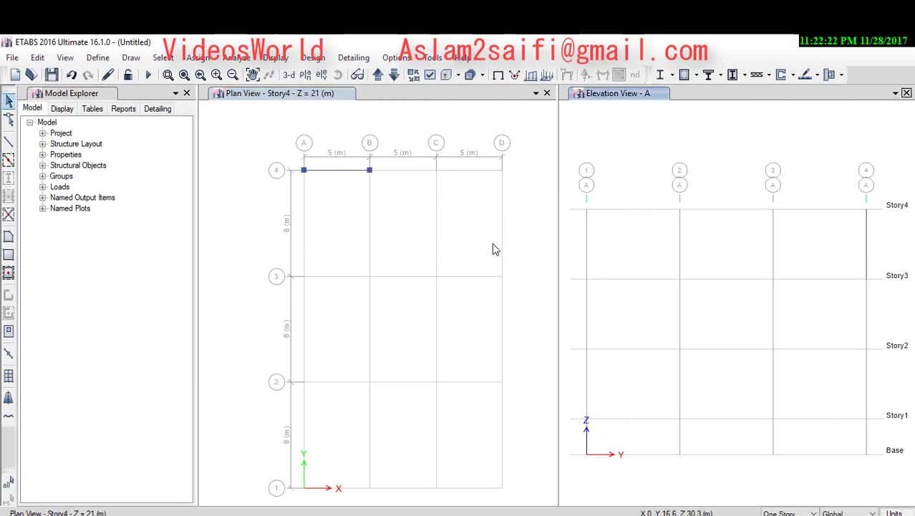
- Zoom into the 3-D frame, mark both supports on the Paint sketch, then select both column bases
left_click(289, 74)
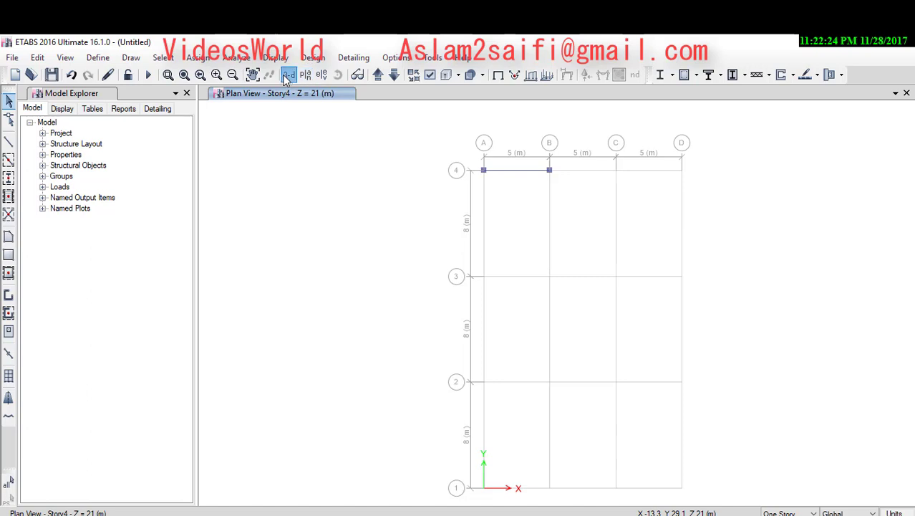
middle_click_drag(396, 207, 458, 233)
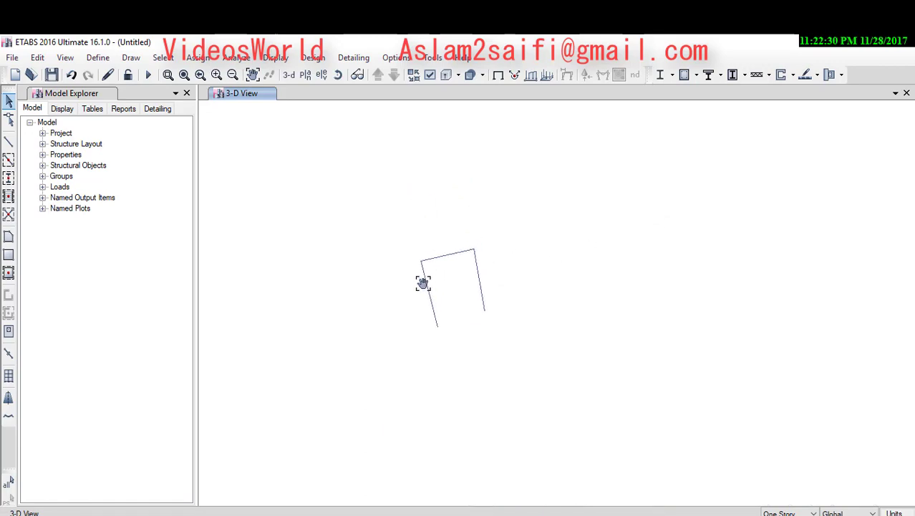
scroll(415, 281, "up", 3)
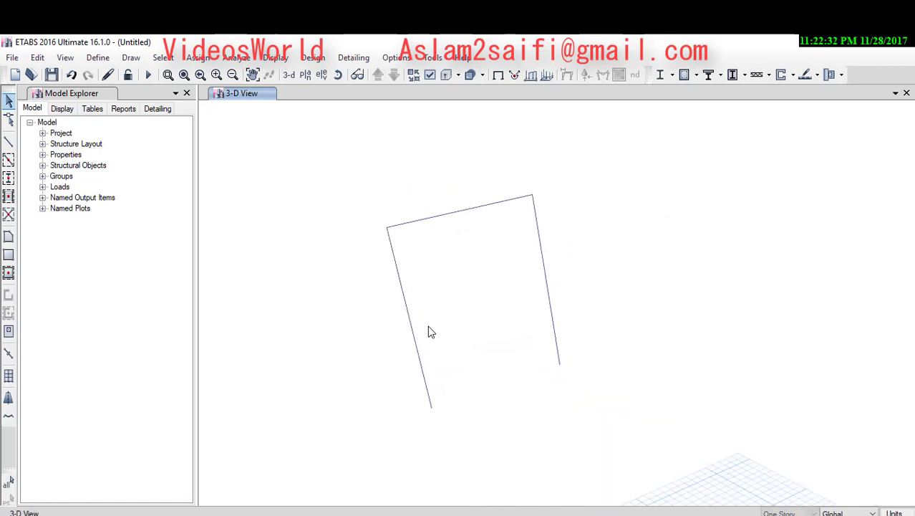
key("alt+Tab")
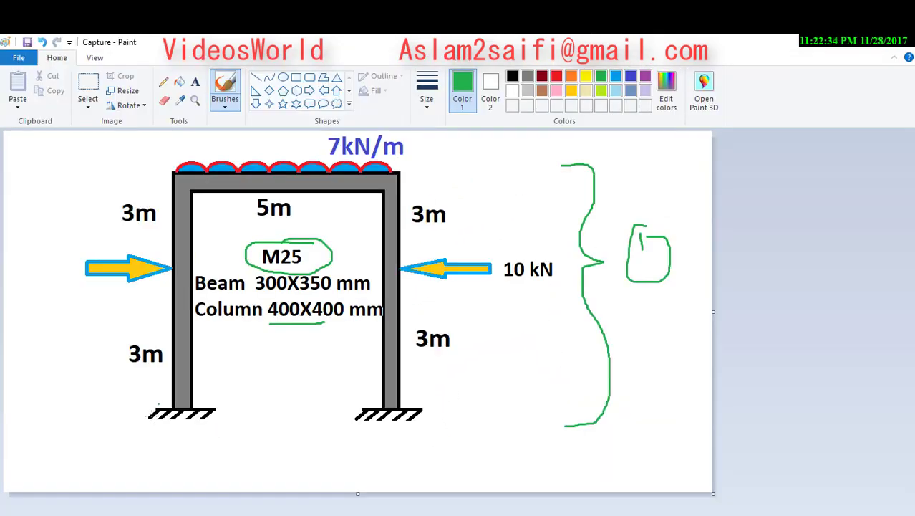
left_click_drag(162, 438, 217, 411)
mouse_move(365, 447)
left_mouse_down()
mouse_move(460, 415)
mouse_move(460, 435)
left_mouse_up()
key("alt+Tab")
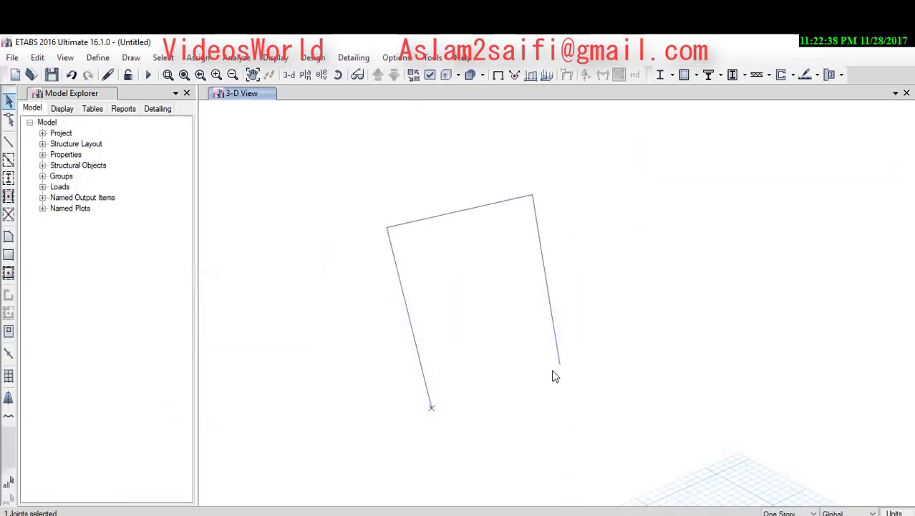
left_click_drag(539, 352, 603, 417)
- Apply pinned supports at the column bases
left_click(202, 58)
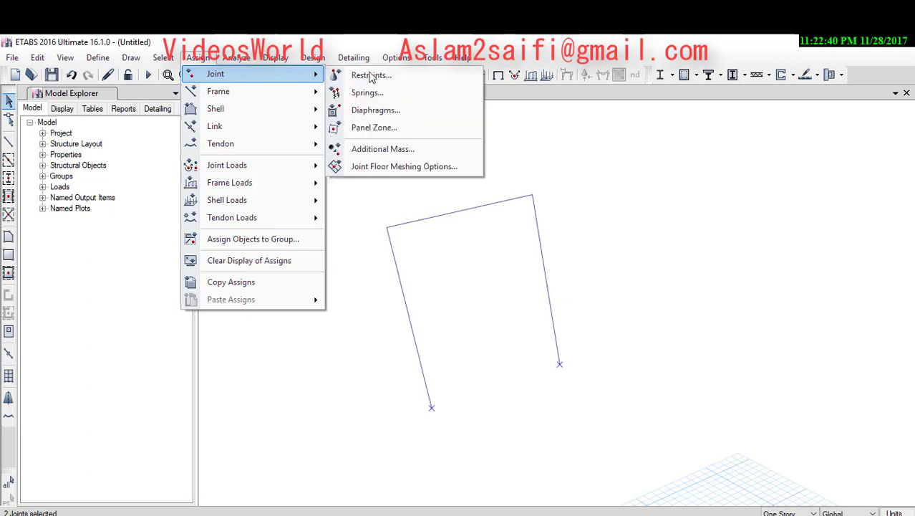
left_click(389, 75)
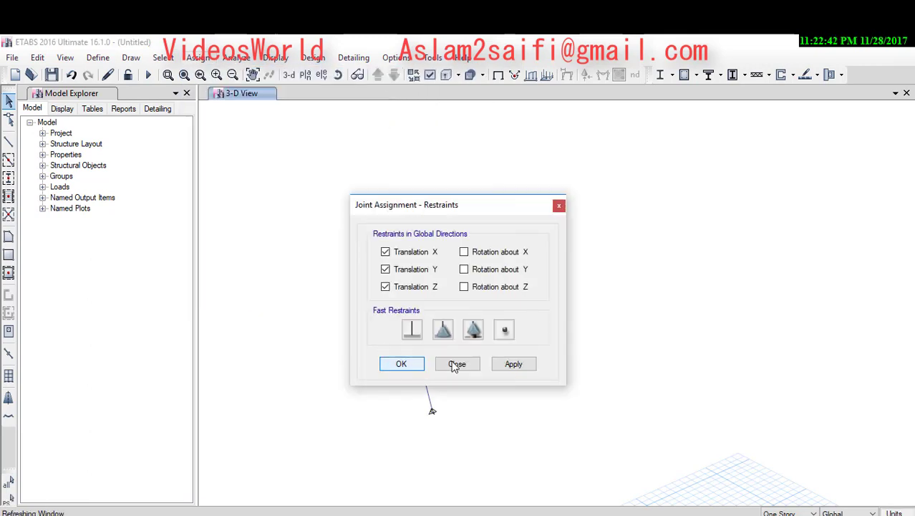
left_click(413, 361)
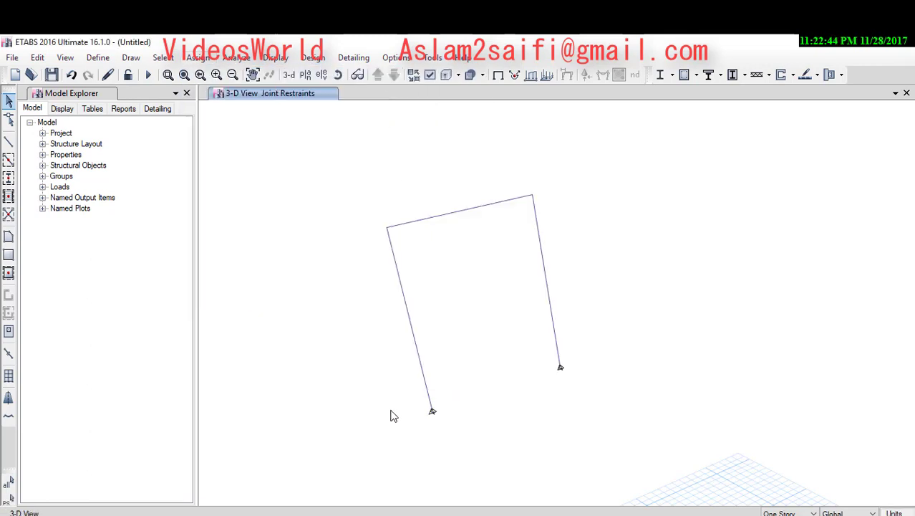
- Make both column base joints fully fixed supports, then select the top beam
left_click_drag(366, 390, 440, 454)
left_click_drag(513, 360, 588, 400)
left_click(197, 58)
left_click(369, 76)
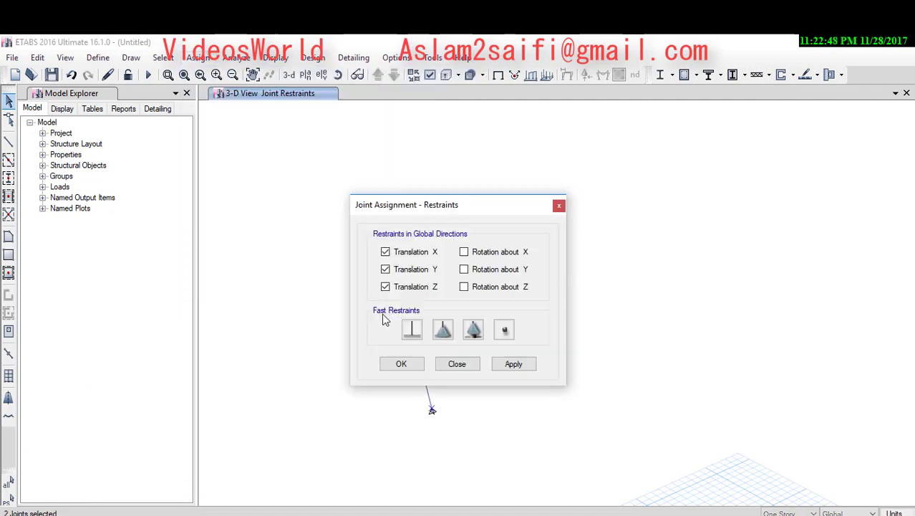
left_click(412, 329)
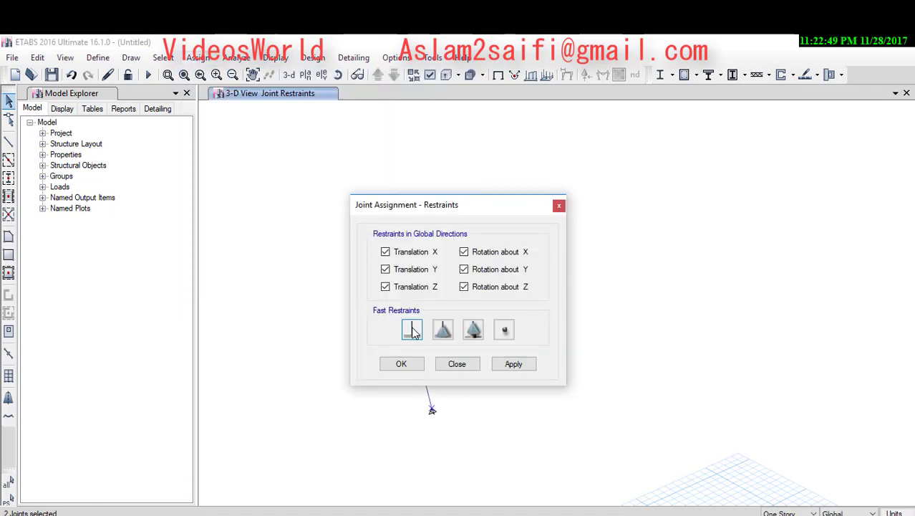
left_click(402, 364)
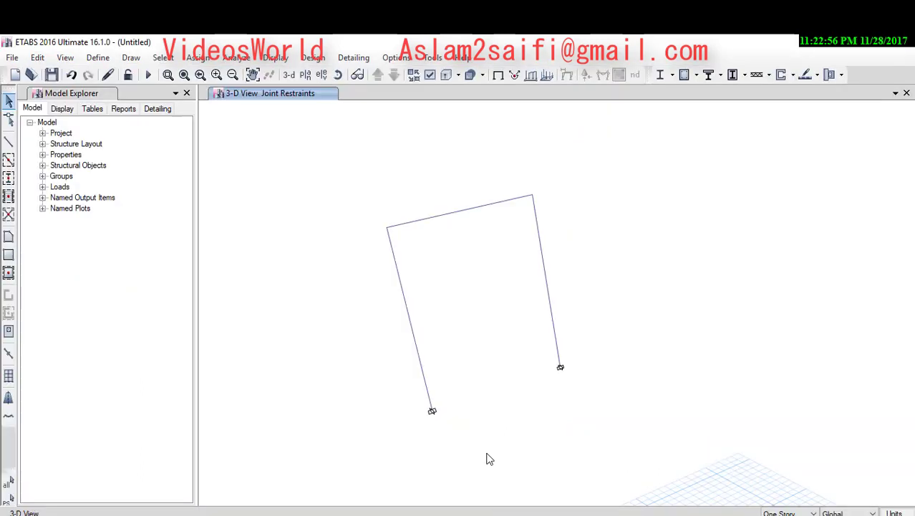
left_click(393, 228)
left_click(197, 57)
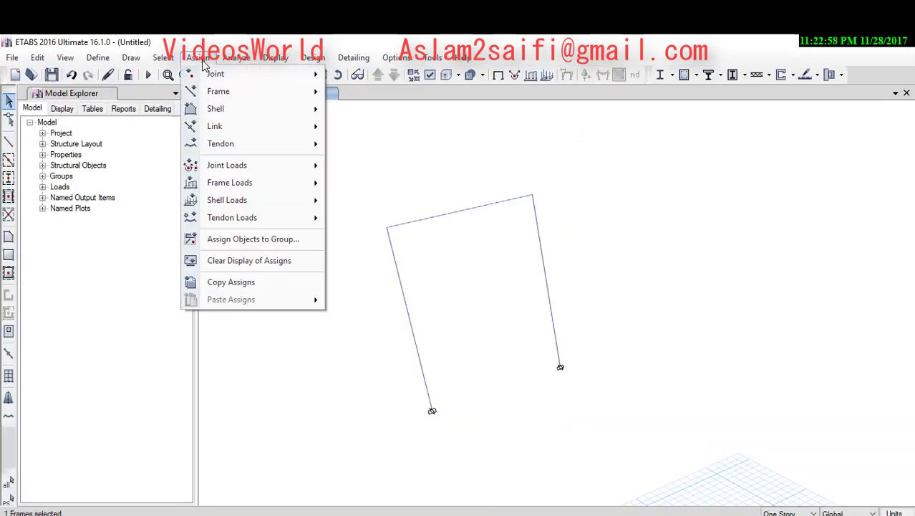
mouse_move(229, 182)
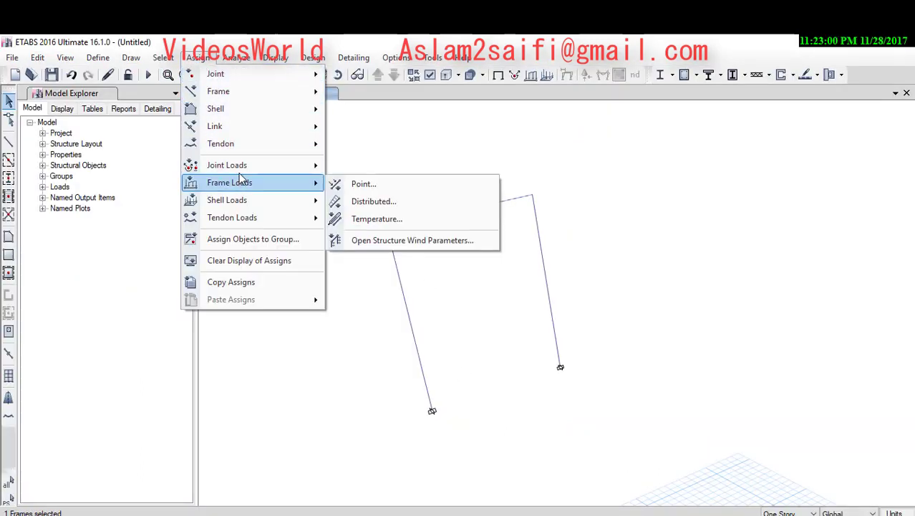
- Apply a uniform 7 kN/m Dead load along the top beam
left_click(381, 205)
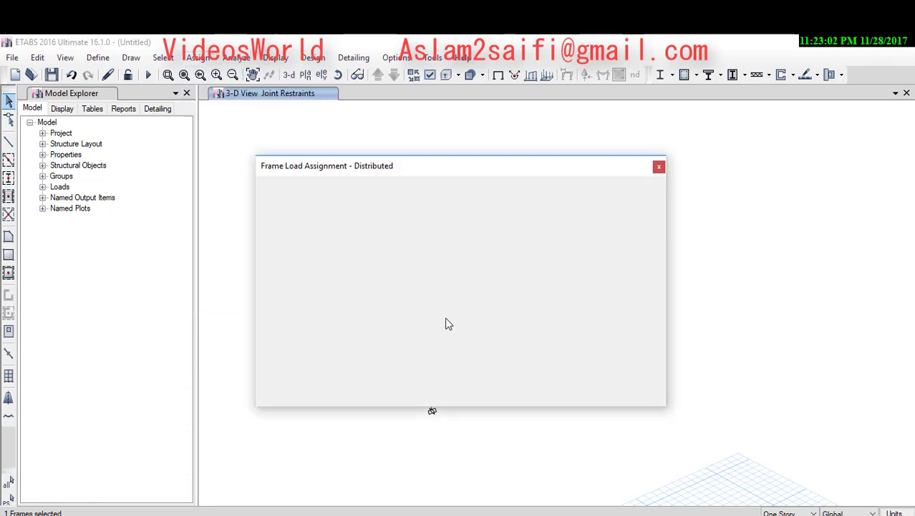
left_click_drag(439, 177, 258, 137)
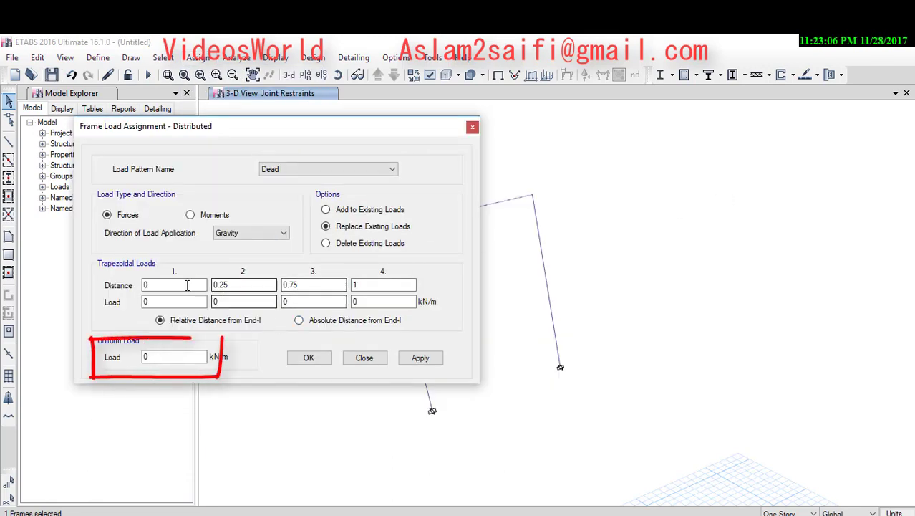
double_click(177, 357)
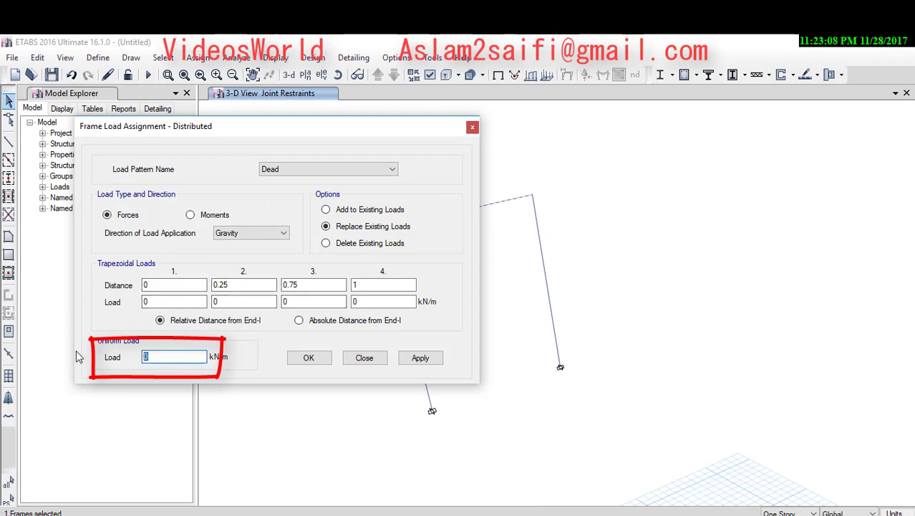
type("7")
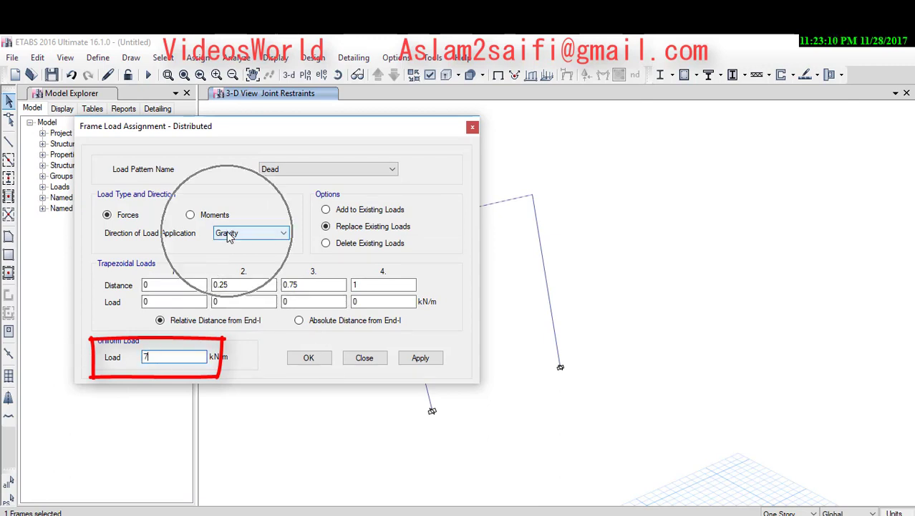
left_click(308, 357)
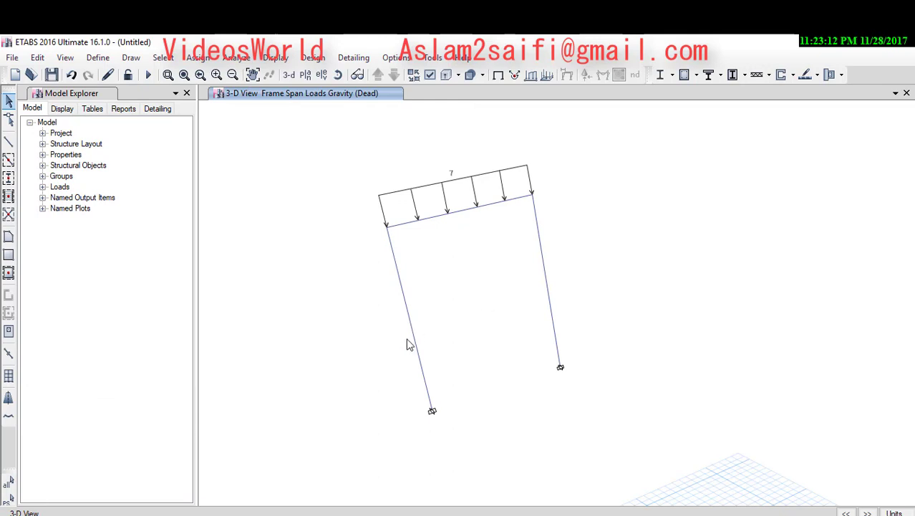
- Annotate the Paint sketch of the frame beside the right column
left_click(304, 513)
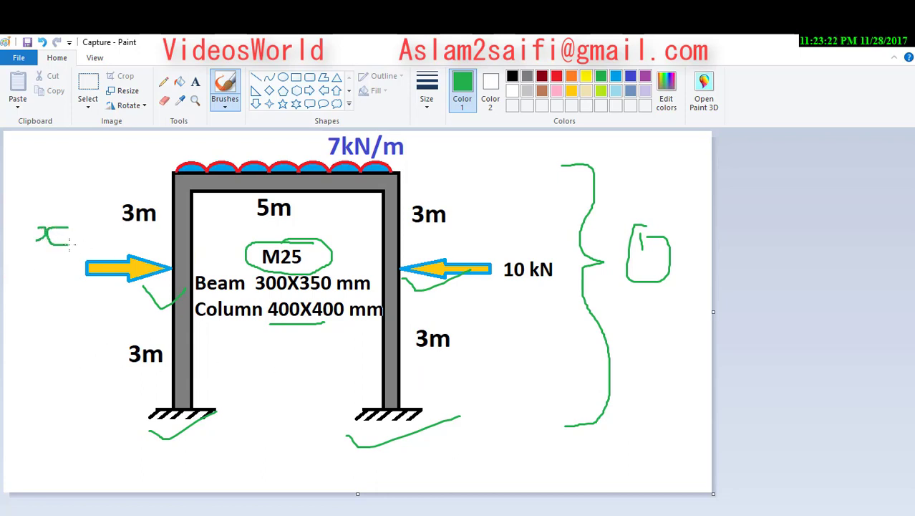
left_click_drag(462, 305, 487, 310)
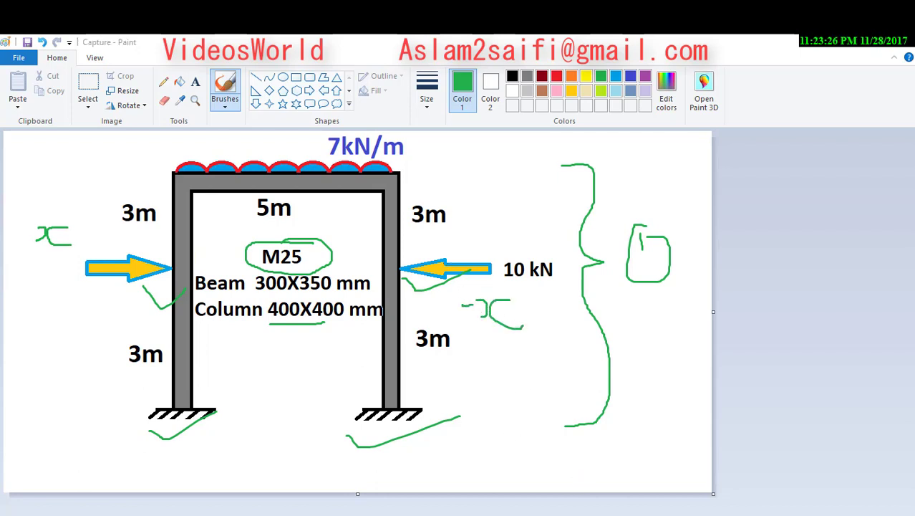
key("alt+Tab")
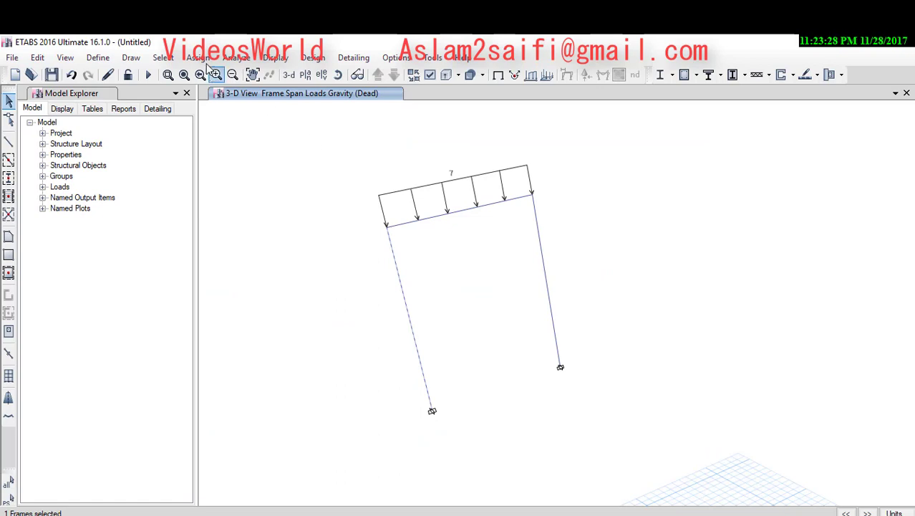
- Assign the left column a 10 kN Global-X point load at an absolute distance
left_click(198, 57)
mouse_move(230, 183)
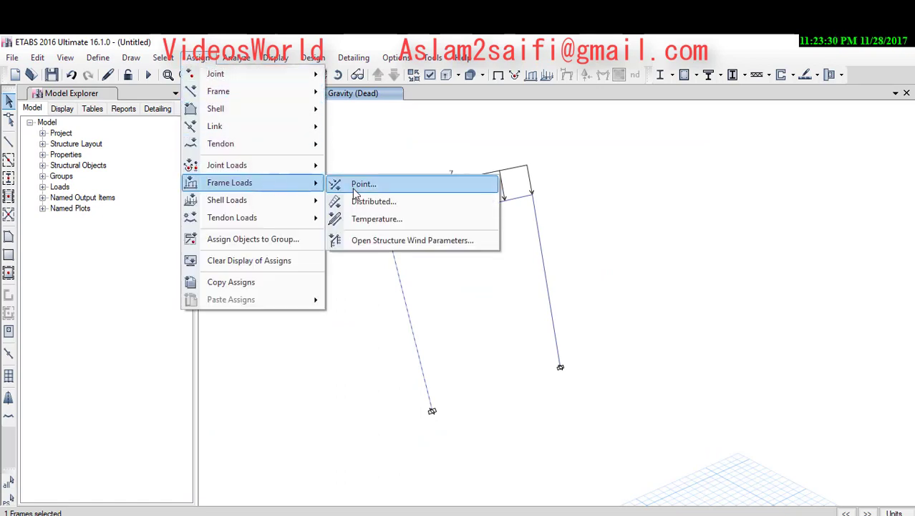
left_click(367, 188)
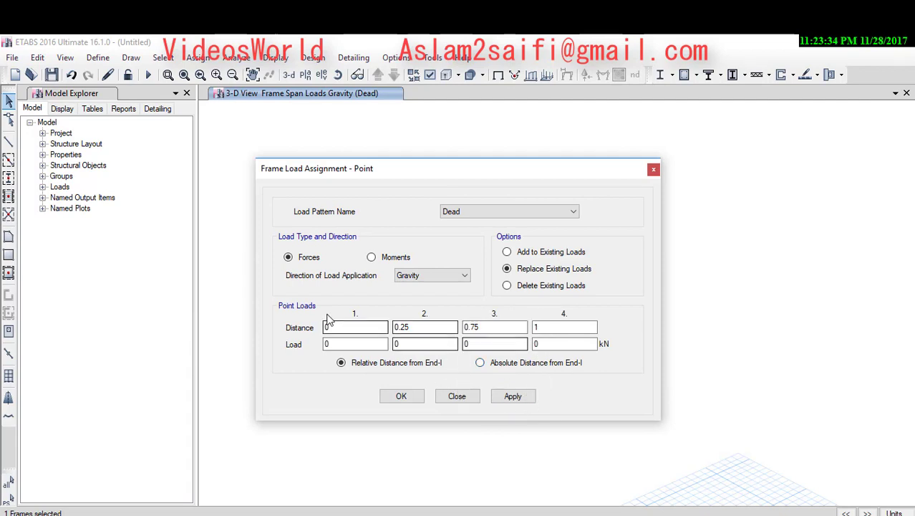
left_click(480, 363)
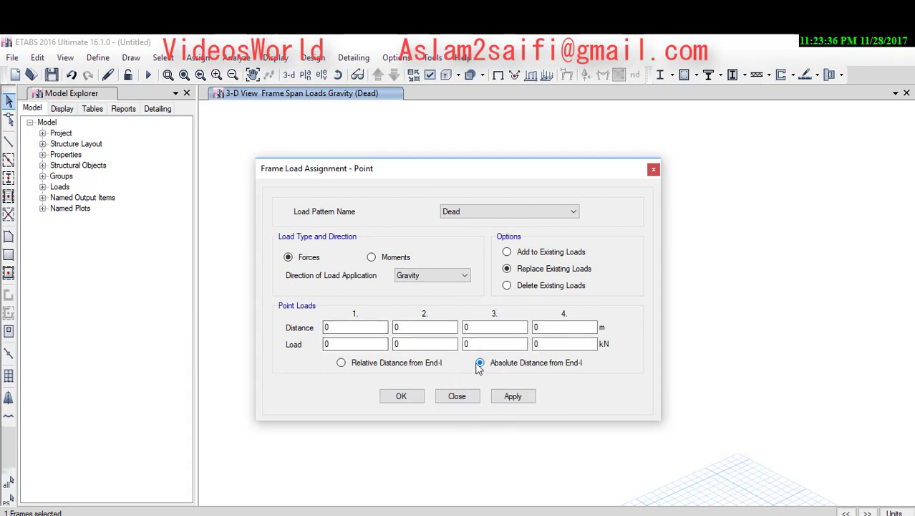
double_click(358, 326)
type("3")
double_click(346, 343)
type("0")
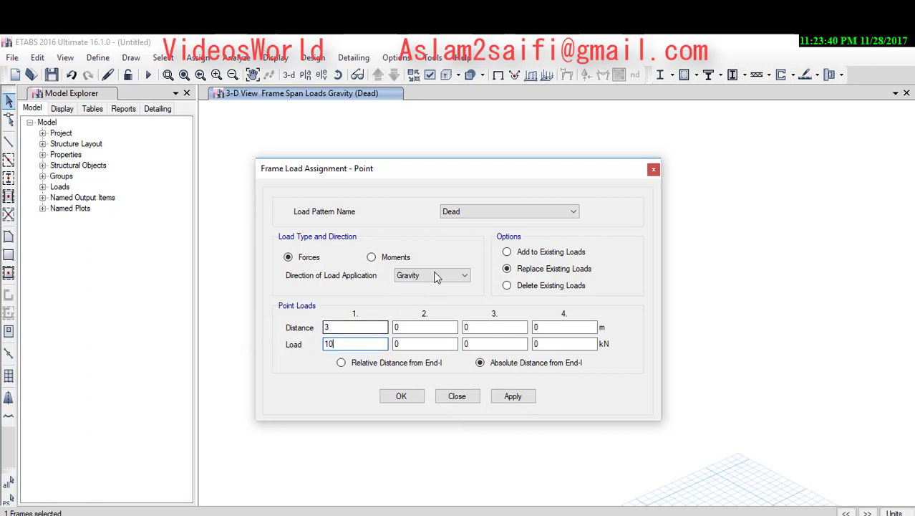
left_click(437, 277)
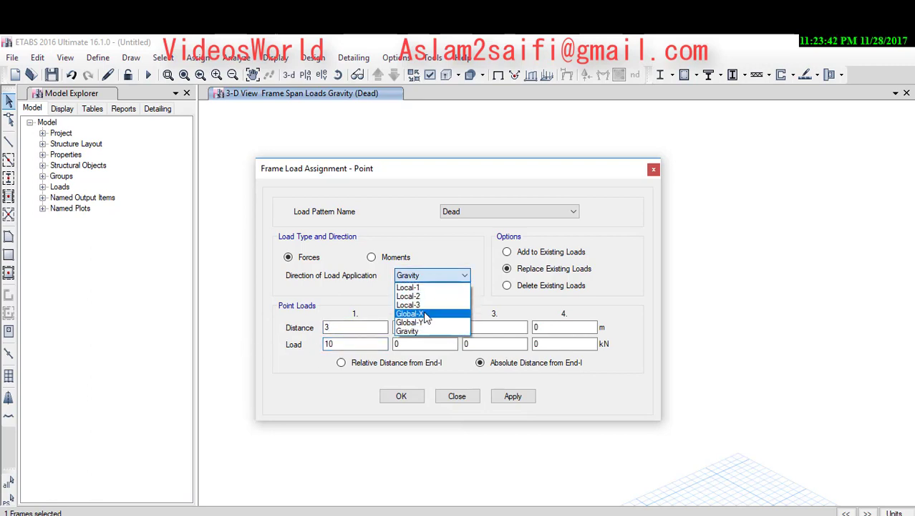
left_click(411, 313)
left_click(402, 397)
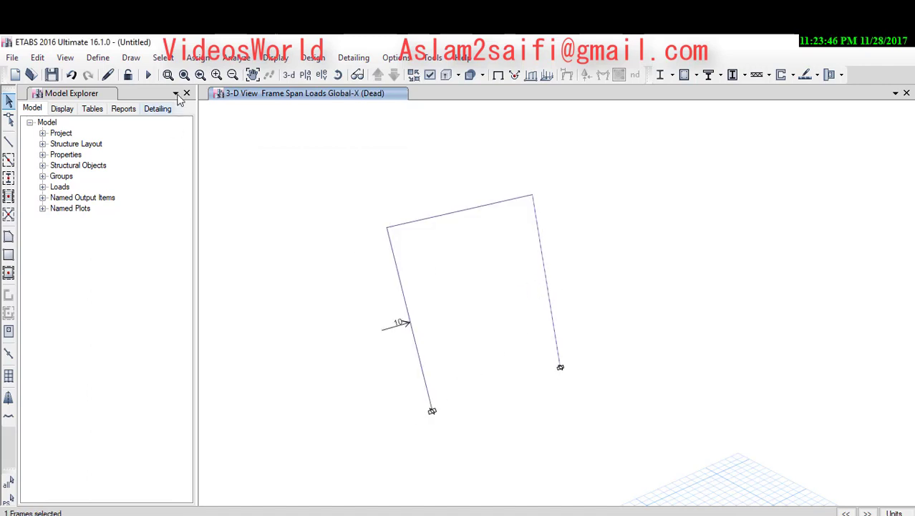
- Assign a reversed -10 kN point load, then select the right column
left_click(198, 57)
mouse_move(230, 183)
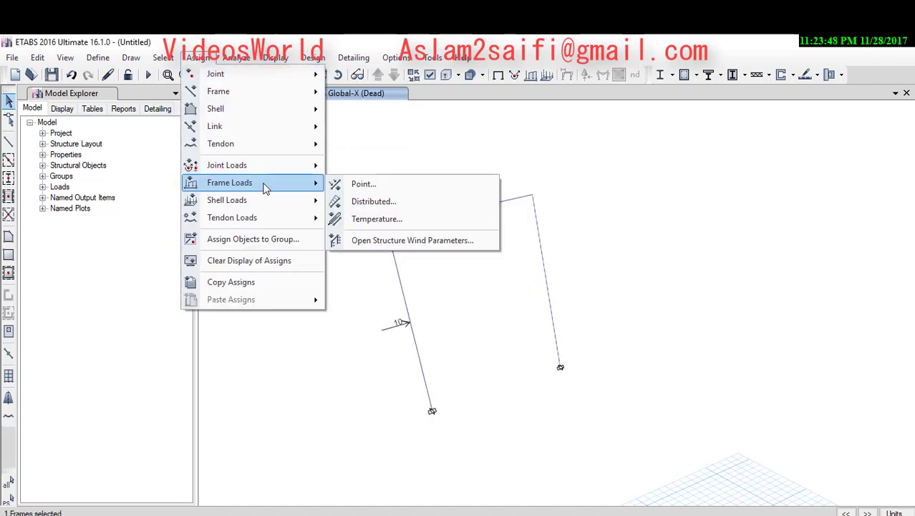
left_click(353, 184)
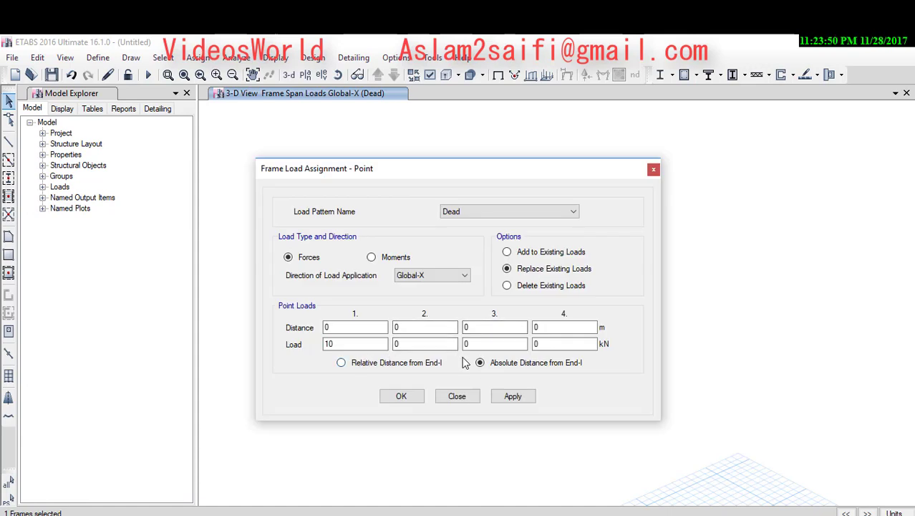
left_click(343, 343)
type("-")
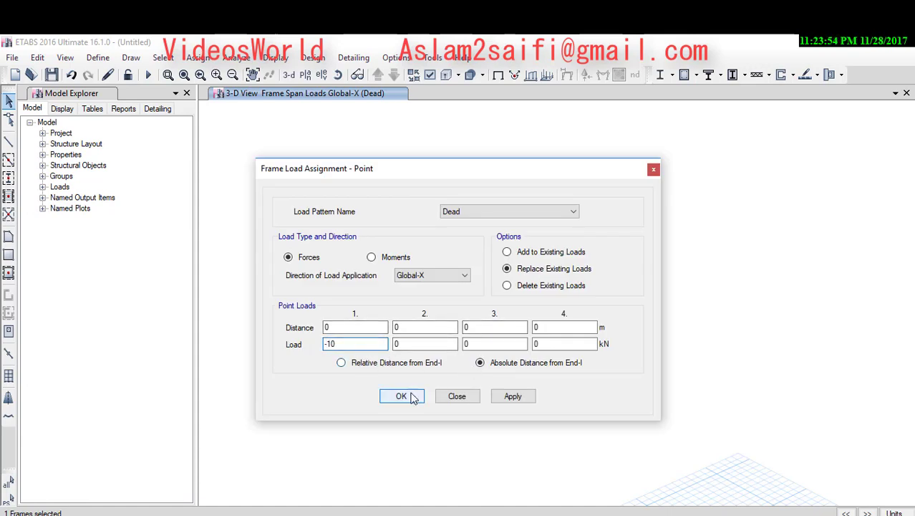
left_click(409, 396)
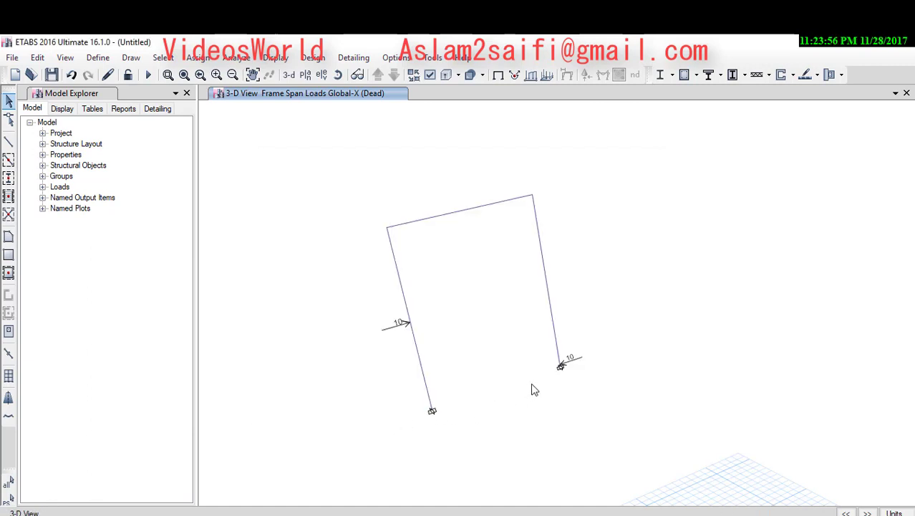
left_click(558, 350)
- Delete the right column's existing point load
left_click(198, 58)
mouse_move(230, 183)
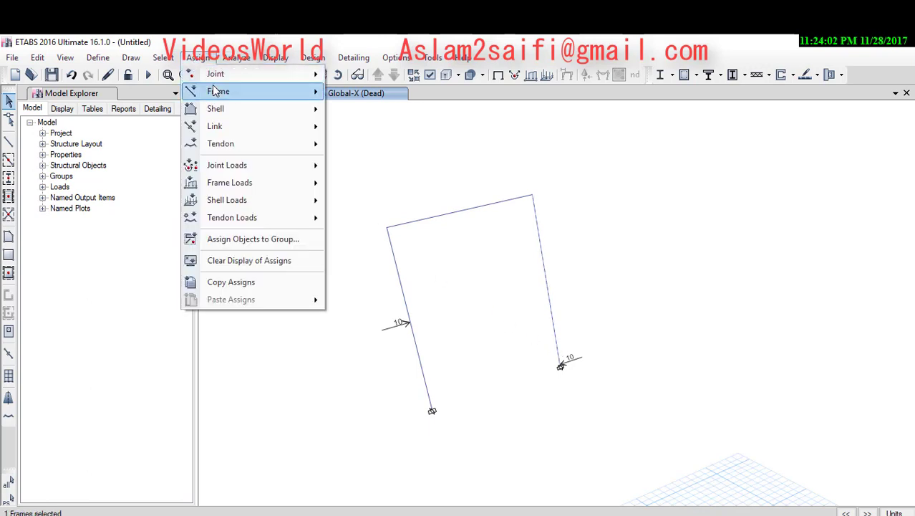
left_click(355, 185)
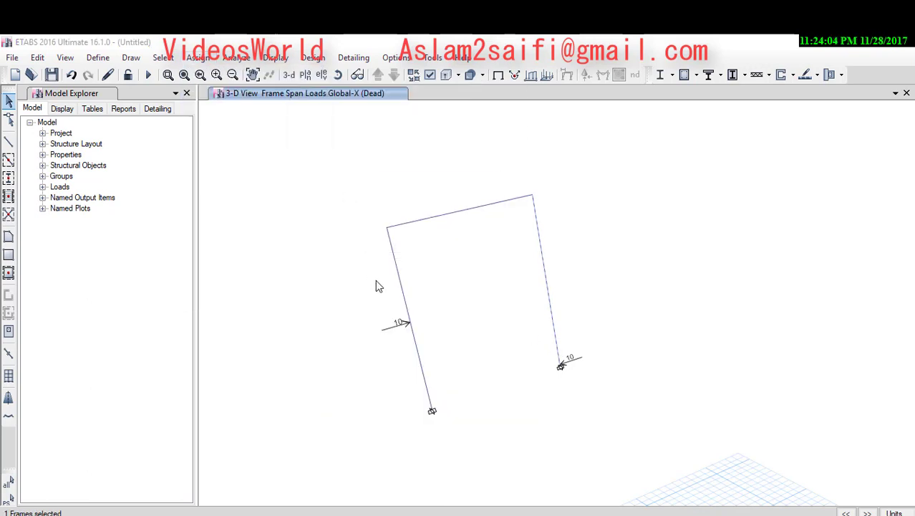
left_click_drag(353, 325, 292, 327)
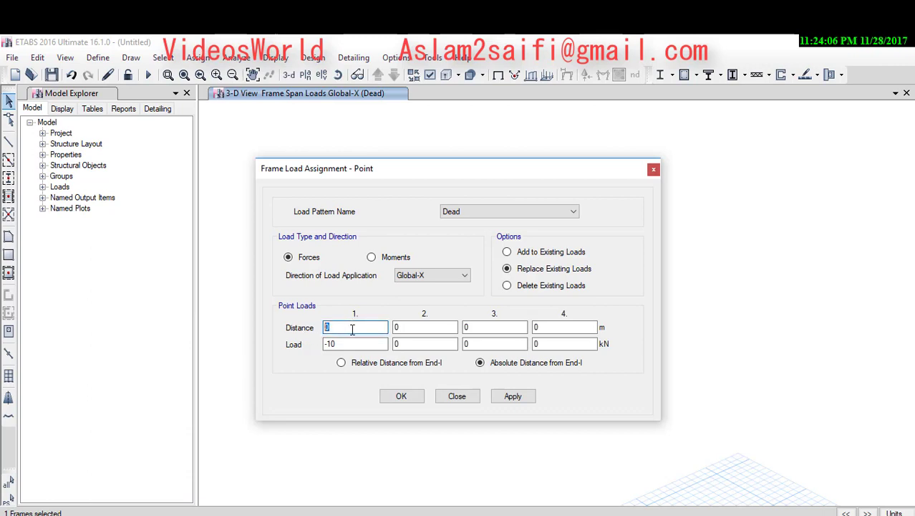
left_click(507, 285)
left_click(520, 400)
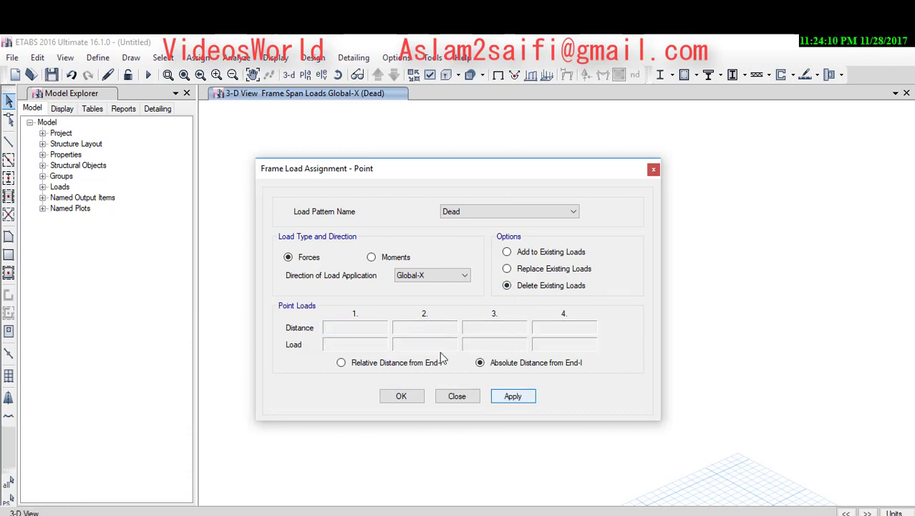
- Reassign the right column's -10 kN Global-X point load at 3 m, replacing existing loads
left_click_drag(513, 176, 293, 146)
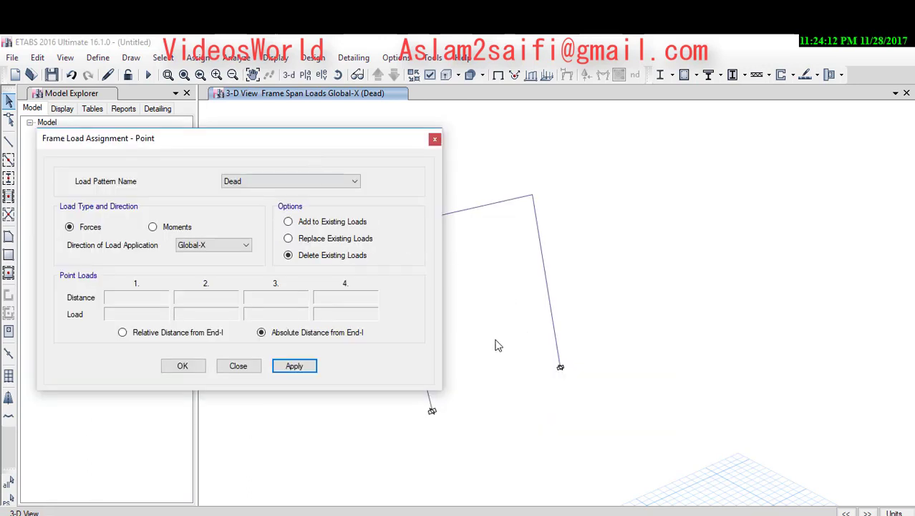
left_click(287, 237)
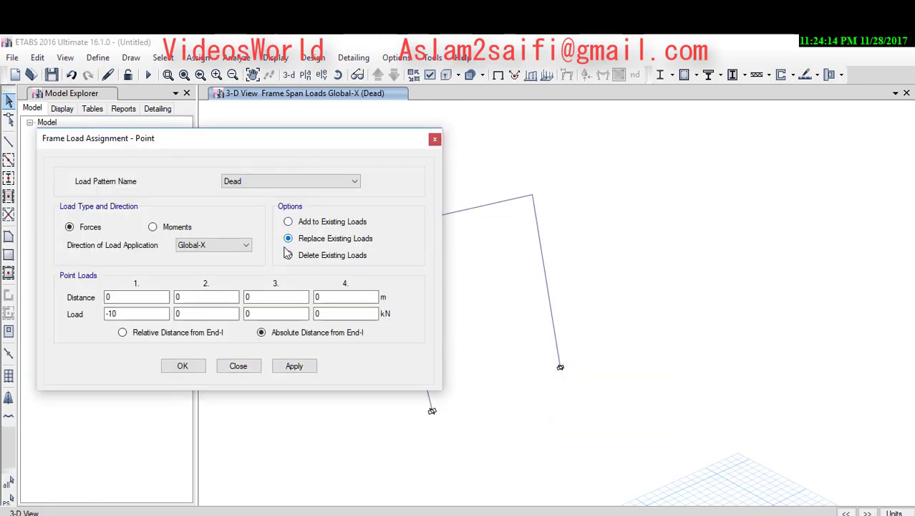
double_click(122, 297)
type("3")
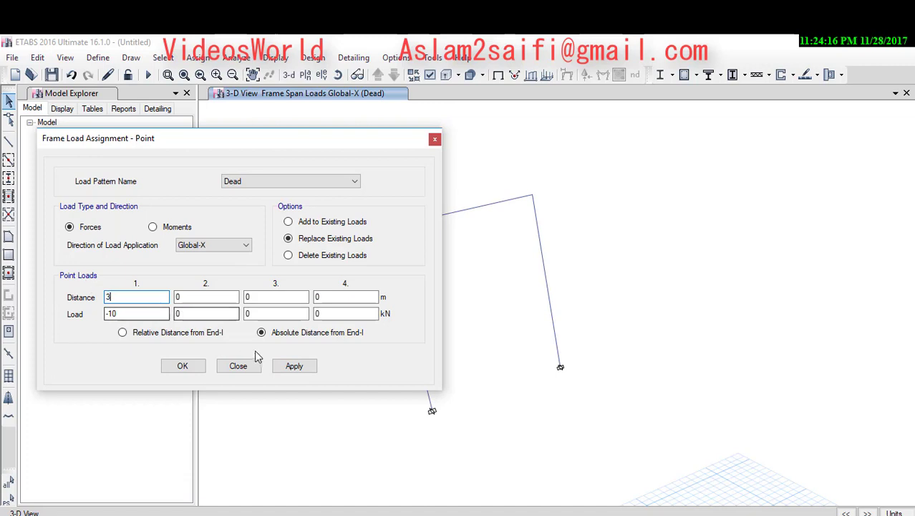
left_click(294, 365)
left_click(182, 366)
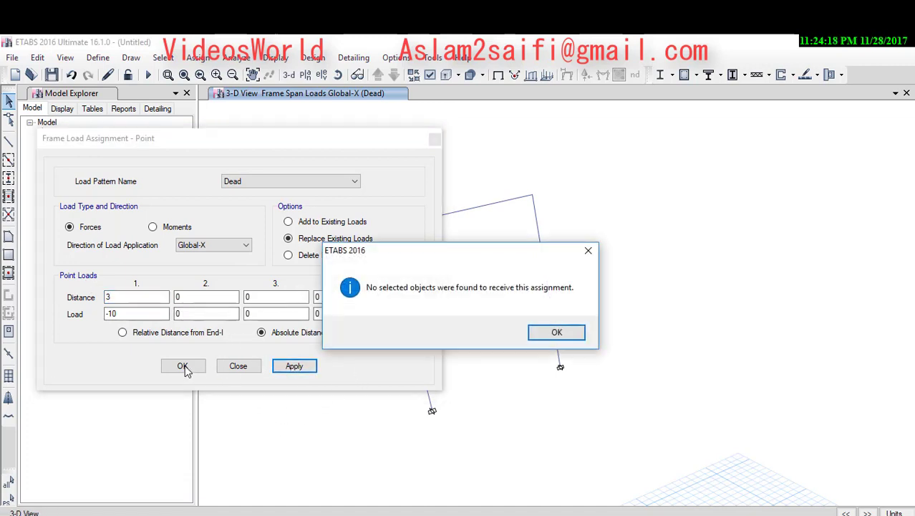
left_click(545, 334)
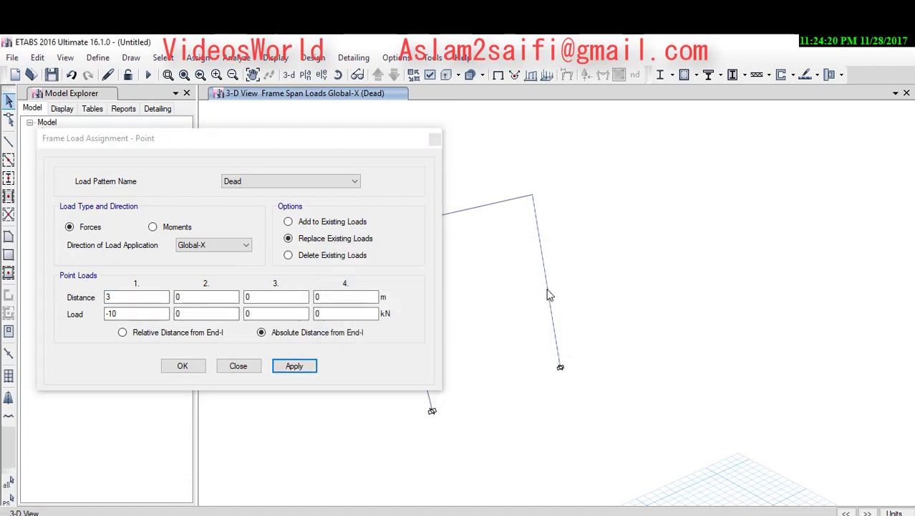
left_click(182, 366)
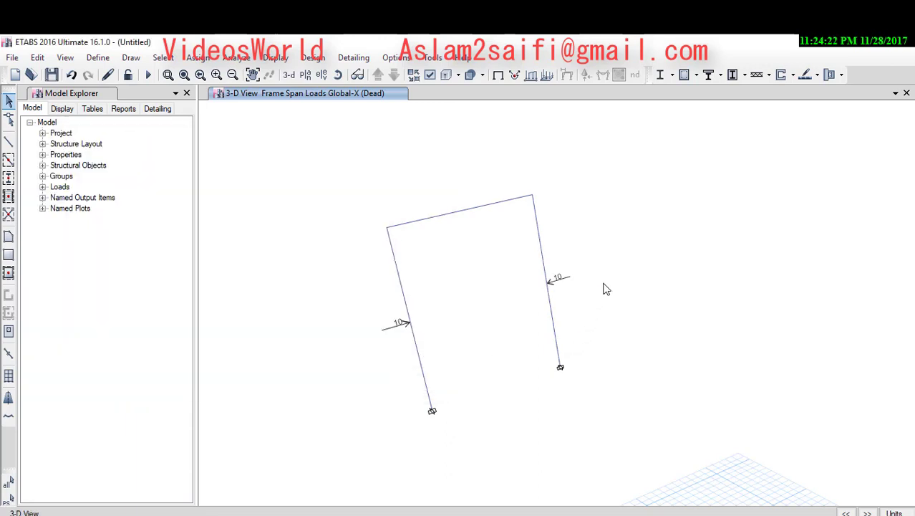
- Display all span loads on the frame, including 7 on the beam
middle_click_drag(573, 233, 589, 226)
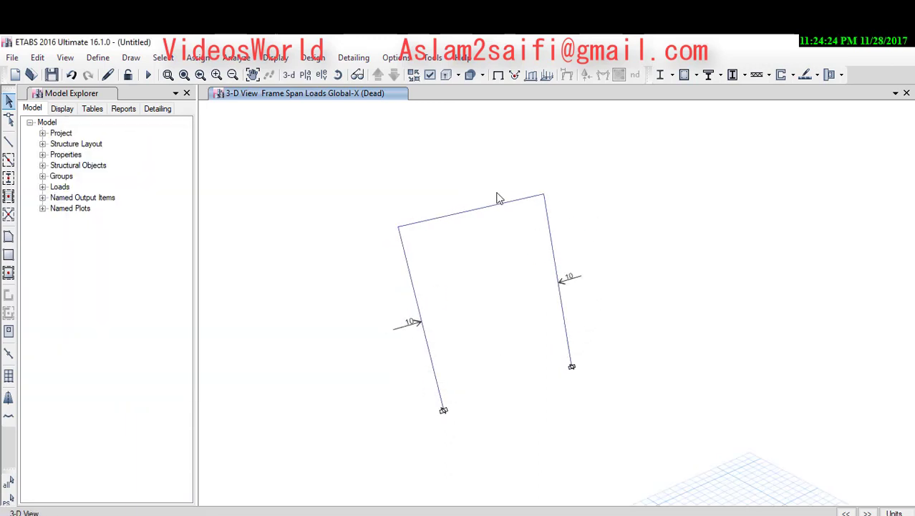
left_click(536, 79)
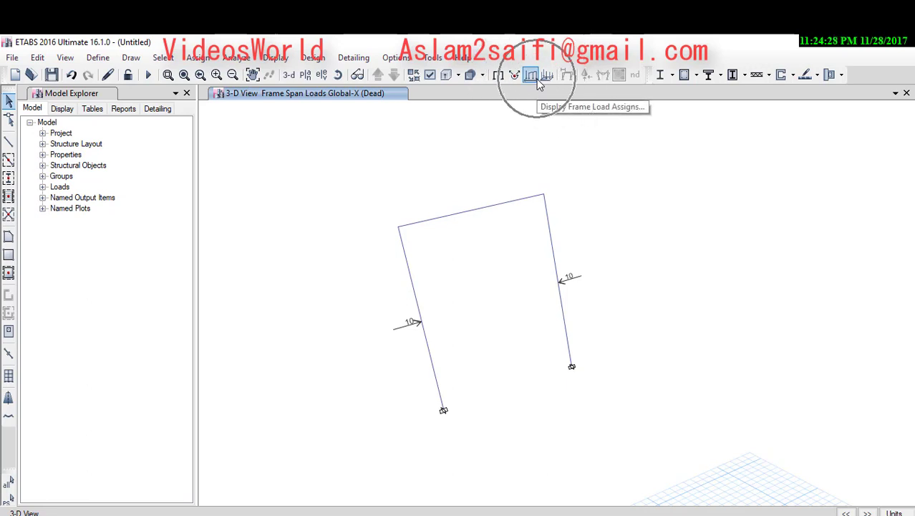
left_click(401, 395)
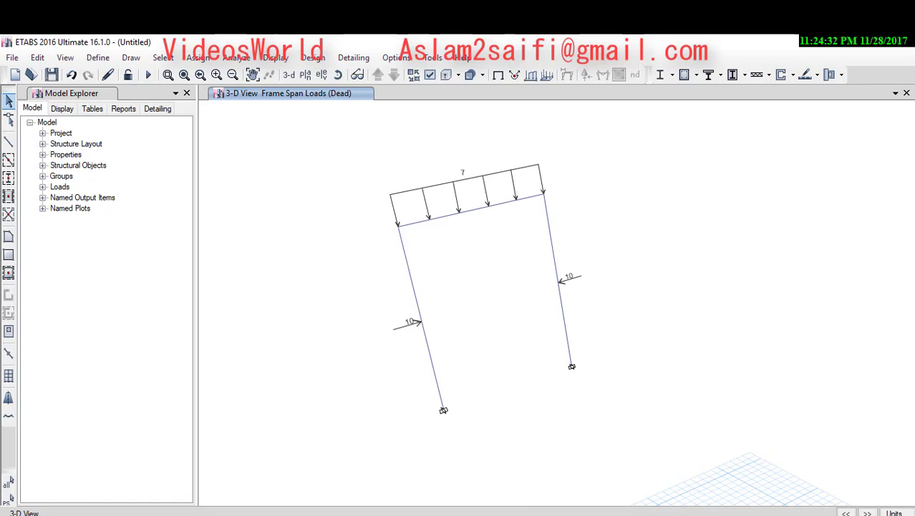
left_click(296, 513)
left_click(296, 513)
- Run the analysis, saving the model as 'frame'
left_click(149, 74)
type("fra")
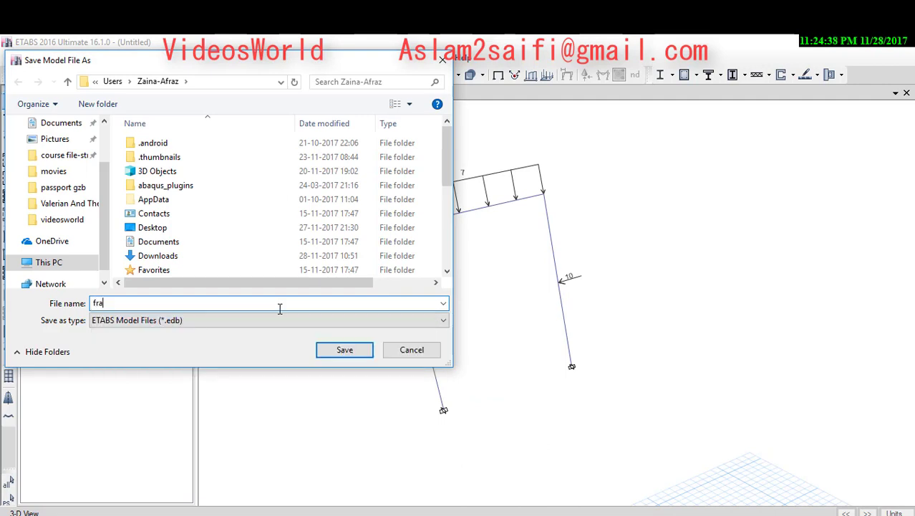
type("me")
left_click(346, 349)
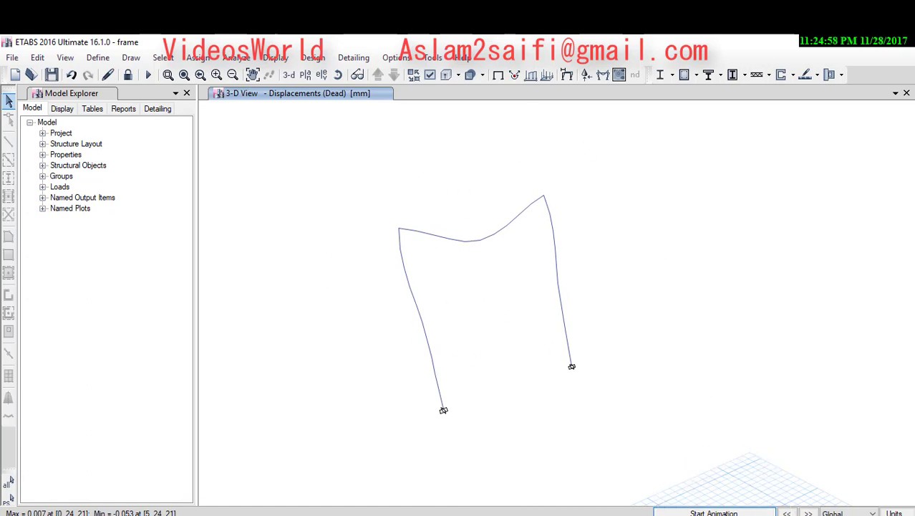
- Animate the deflected shape, then show the Moment 3-3 diagram with values
left_click(714, 512)
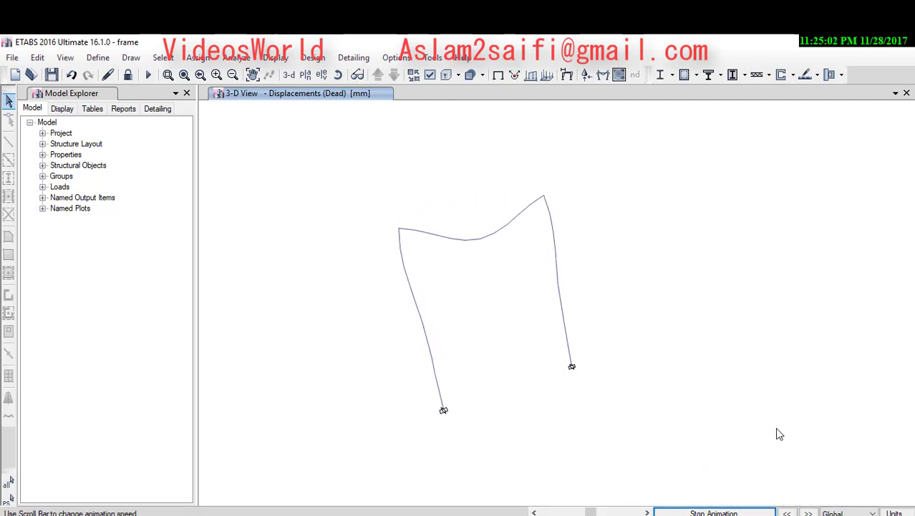
left_click(714, 512)
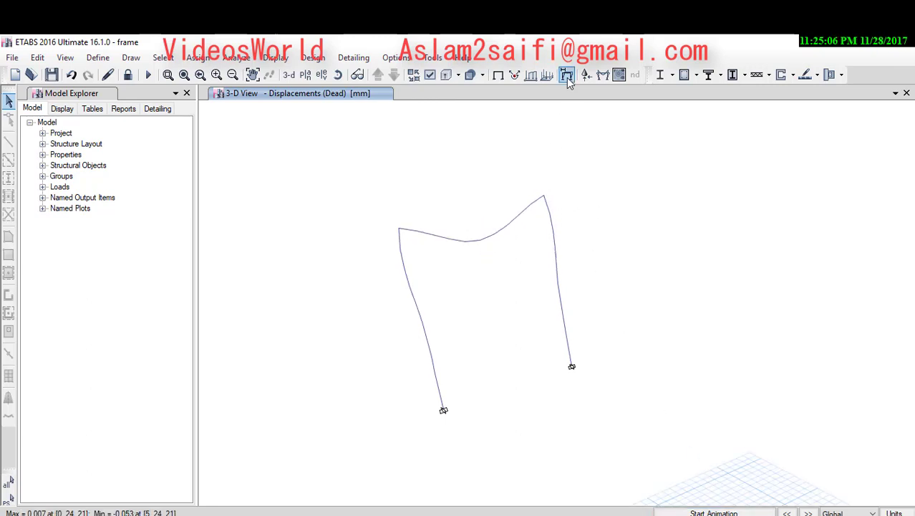
left_click(588, 74)
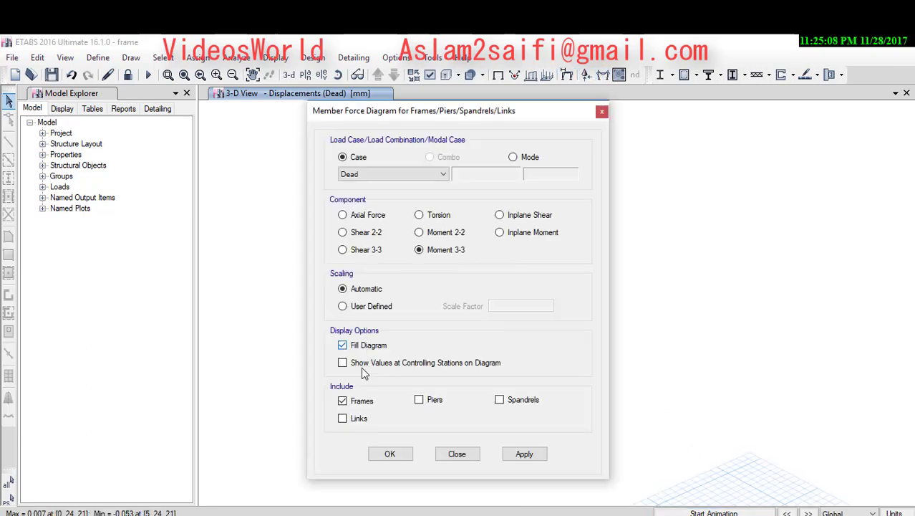
left_click(342, 362)
left_click(389, 454)
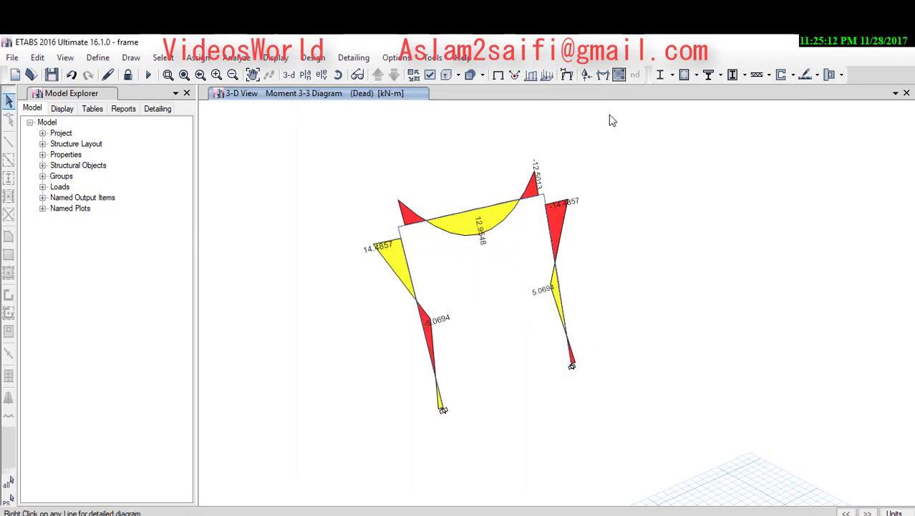
- Show the Shear 2-2 diagram, then unlock the model
left_click(607, 78)
left_click(366, 232)
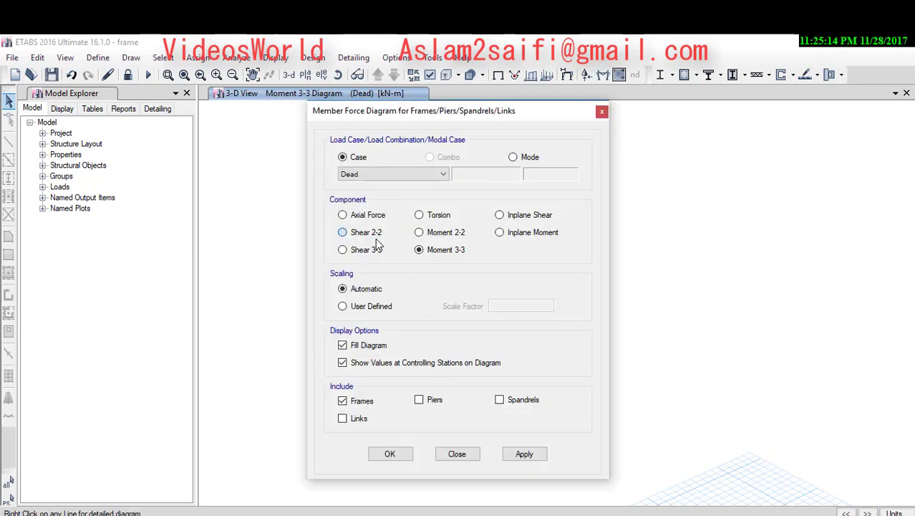
left_click(391, 454)
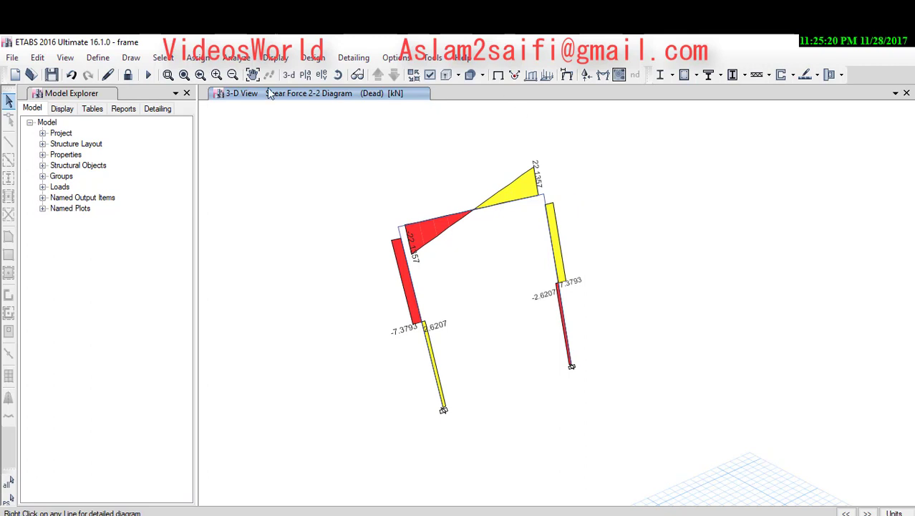
left_click(465, 339)
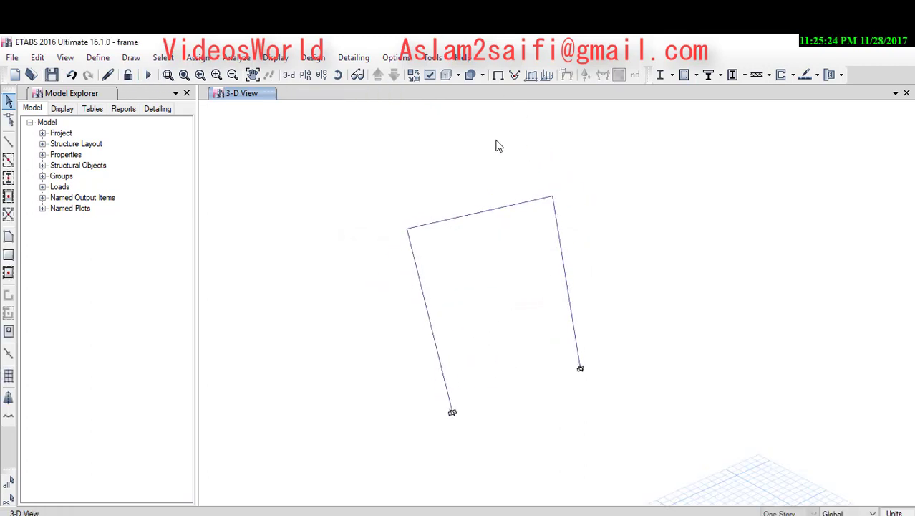
- Toggle the extruded member view and colour members by Section
left_click(445, 76)
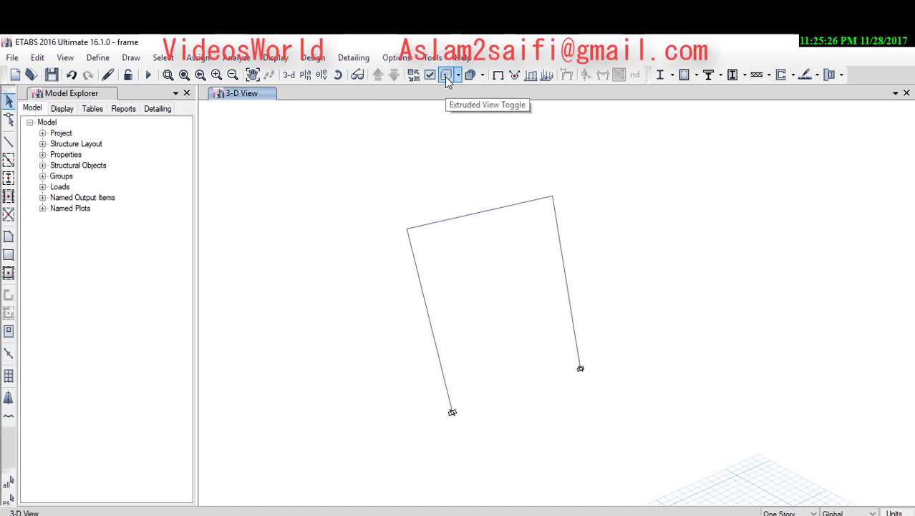
left_click(444, 77)
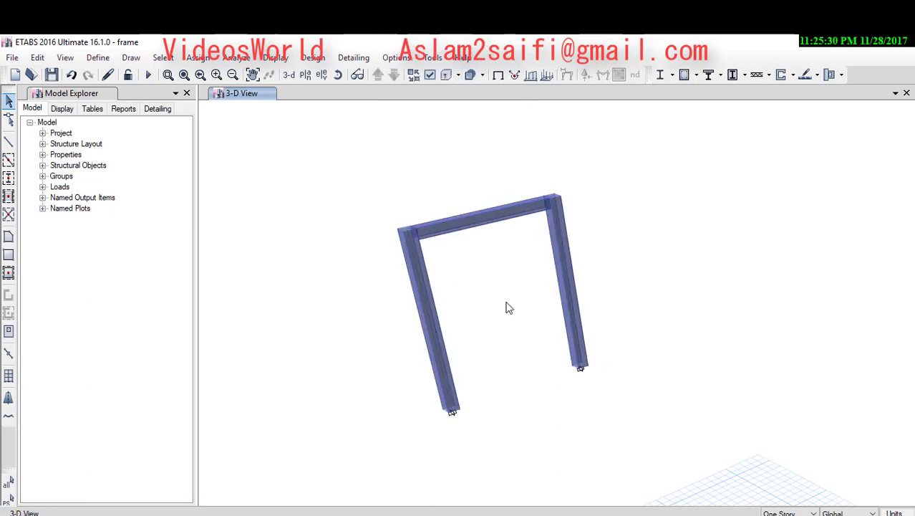
left_click(429, 77)
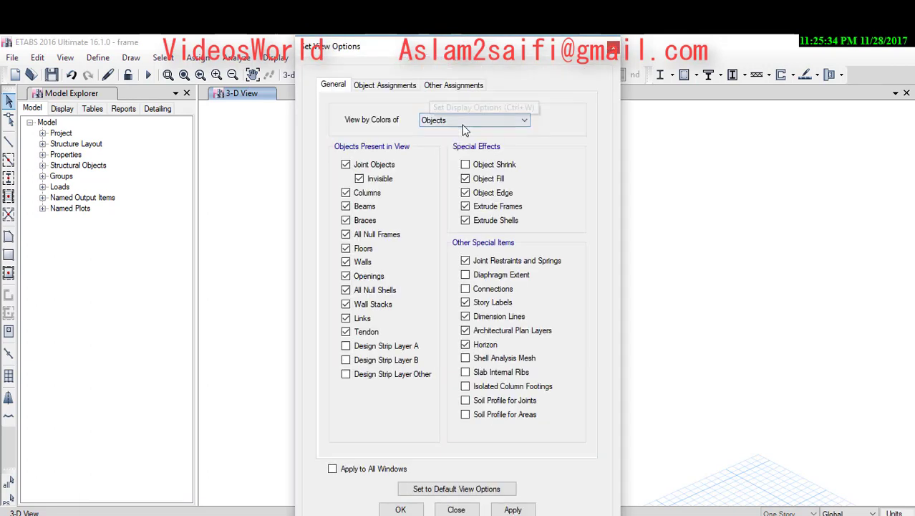
left_click(449, 121)
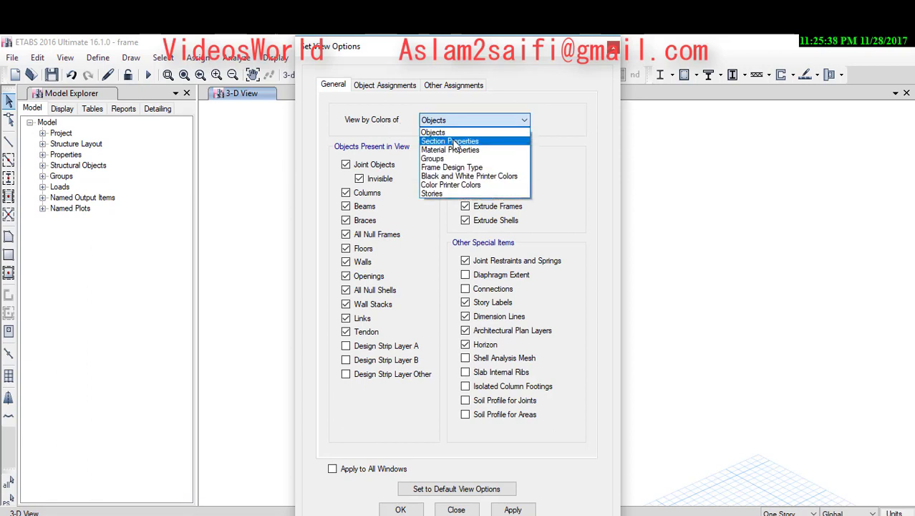
left_click(451, 141)
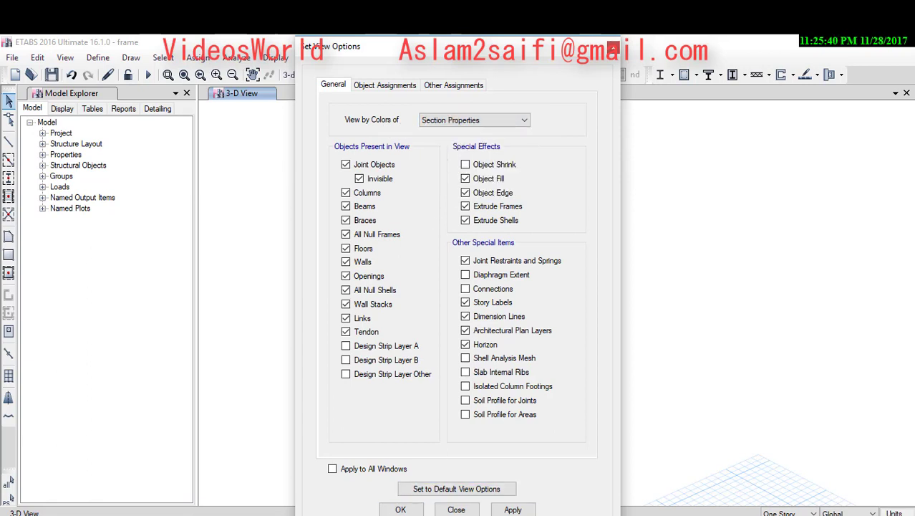
left_click(400, 509)
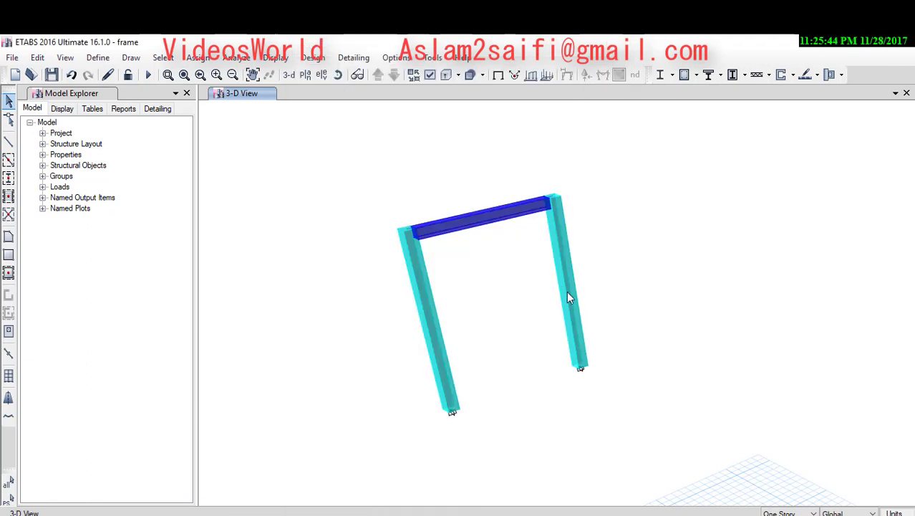
- Colour members by Material Properties and rerun the analysis
left_click(487, 228)
left_click(430, 74)
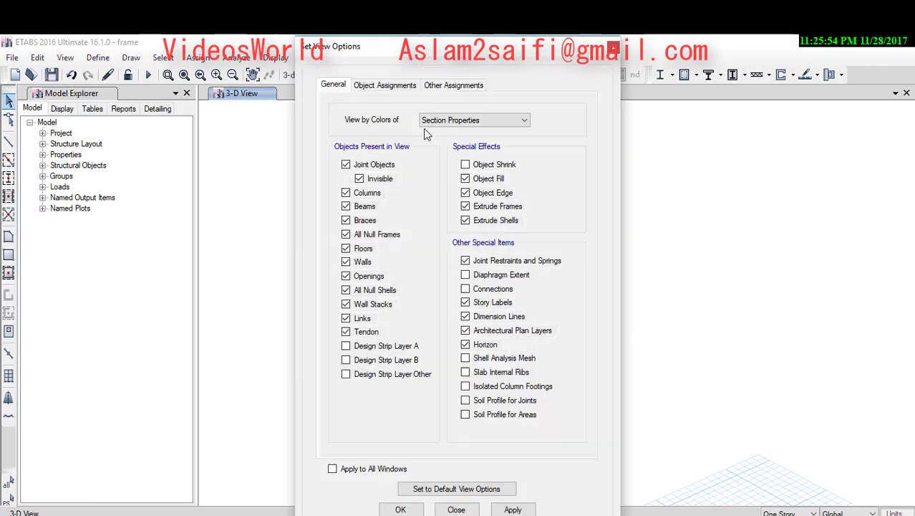
left_click(490, 122)
left_click(445, 147)
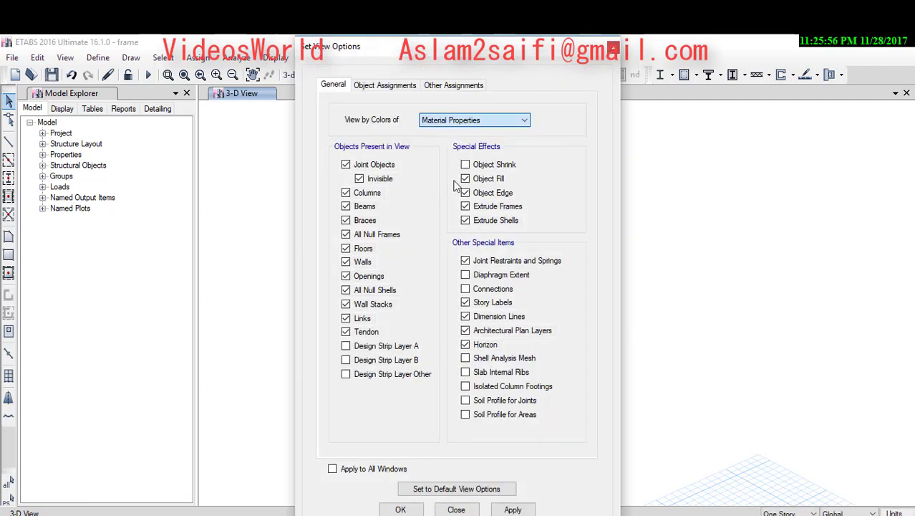
left_click(391, 509)
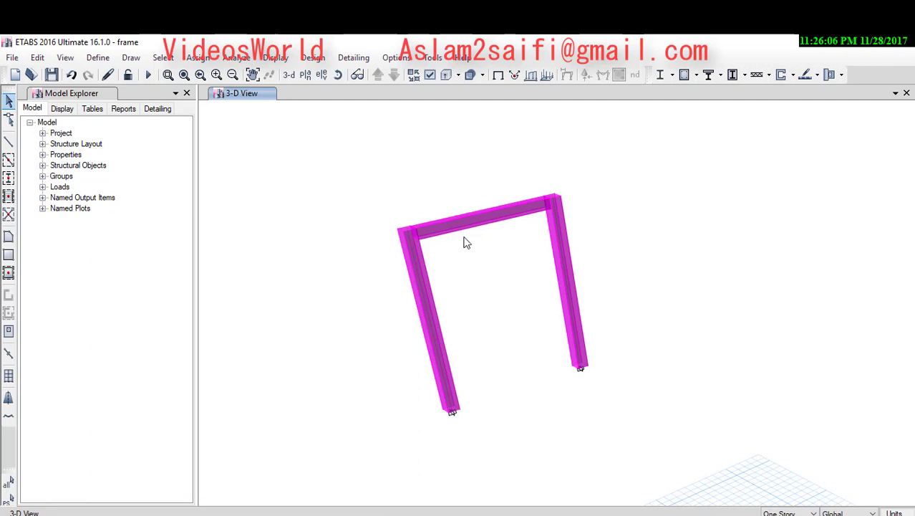
right_click(496, 214)
left_click(147, 74)
left_click(148, 75)
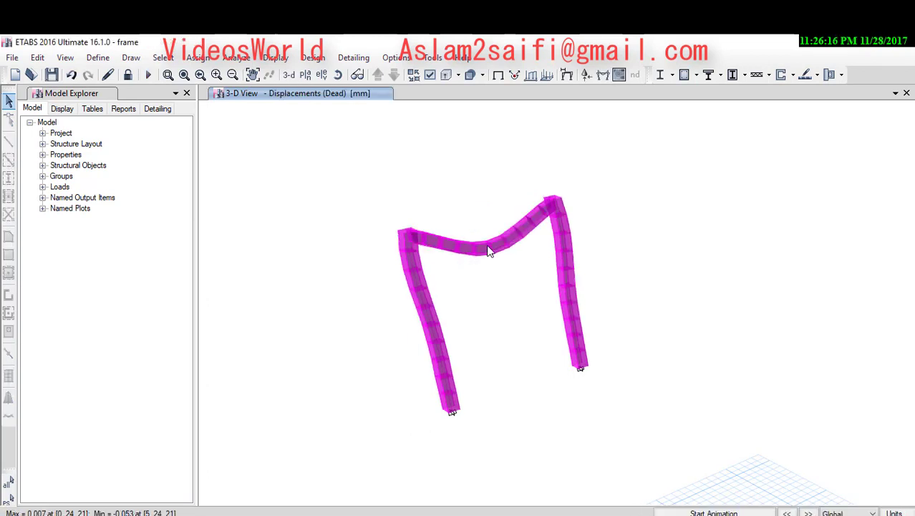
- Show the Dead-case Moment 3-3 diagram on the frame
left_click(600, 76)
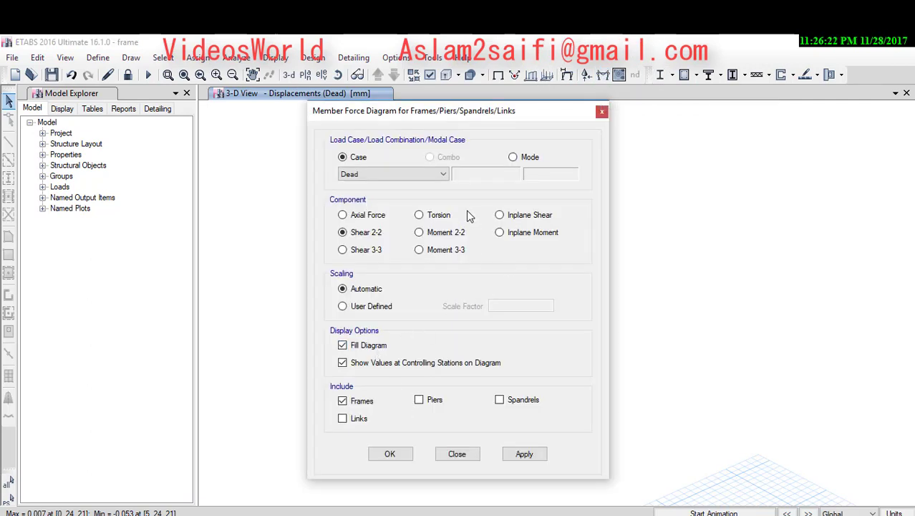
left_click(388, 455)
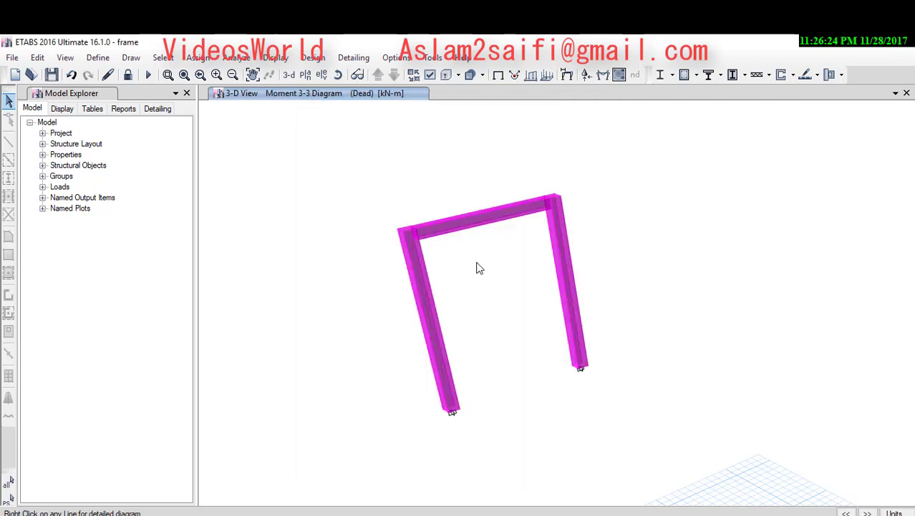
right_click(478, 225)
right_click(490, 207)
left_click(605, 76)
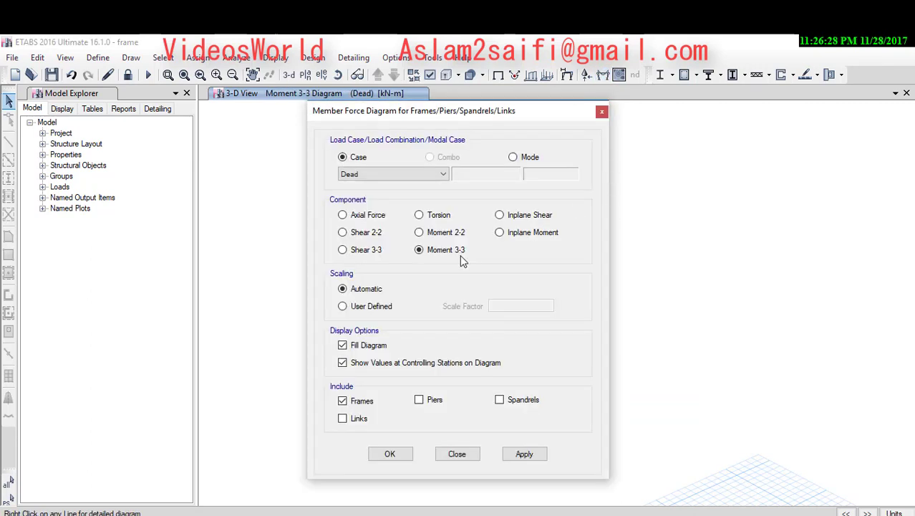
left_click(392, 454)
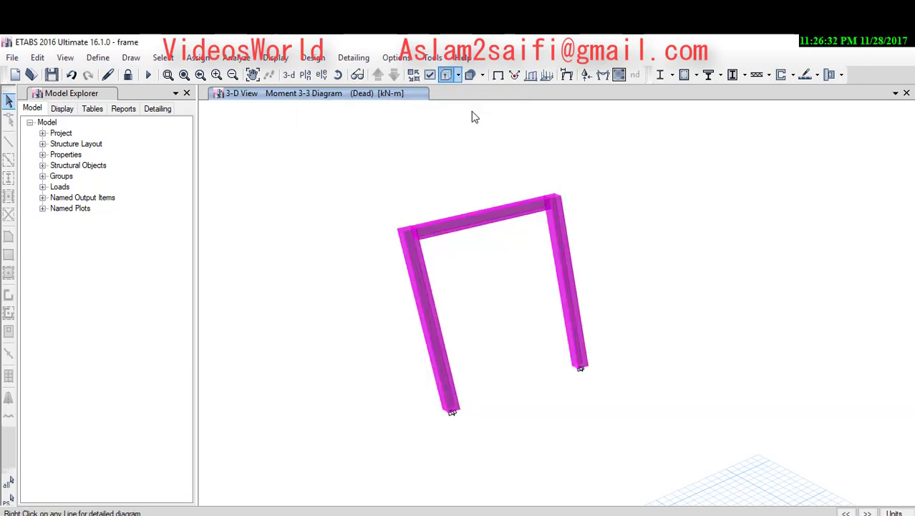
- Inspect beam B1's detailed force diagrams, peaking at 12.9548 kN-m midspan
right_click(500, 208)
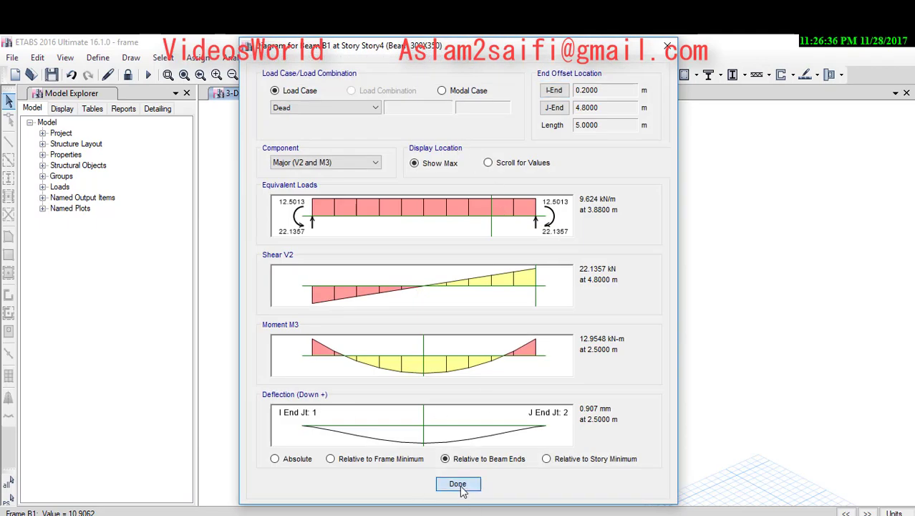
left_click(461, 487)
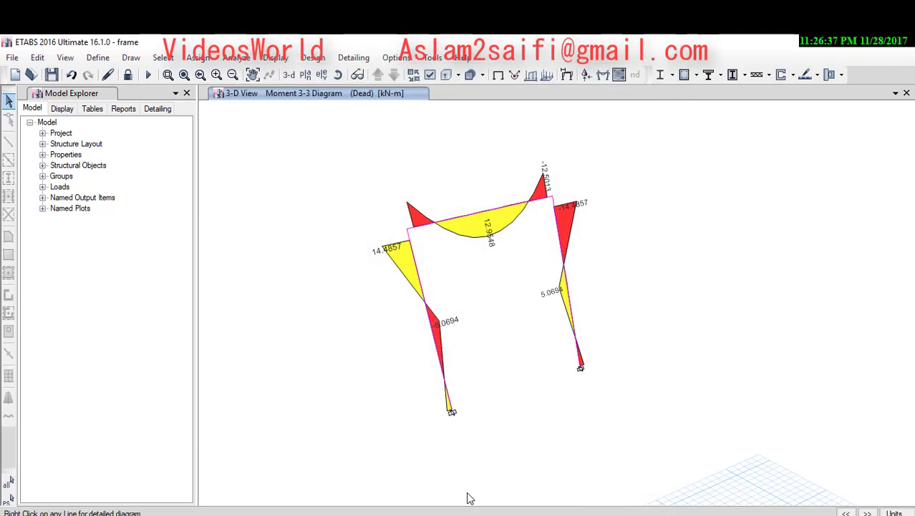
left_click(586, 81)
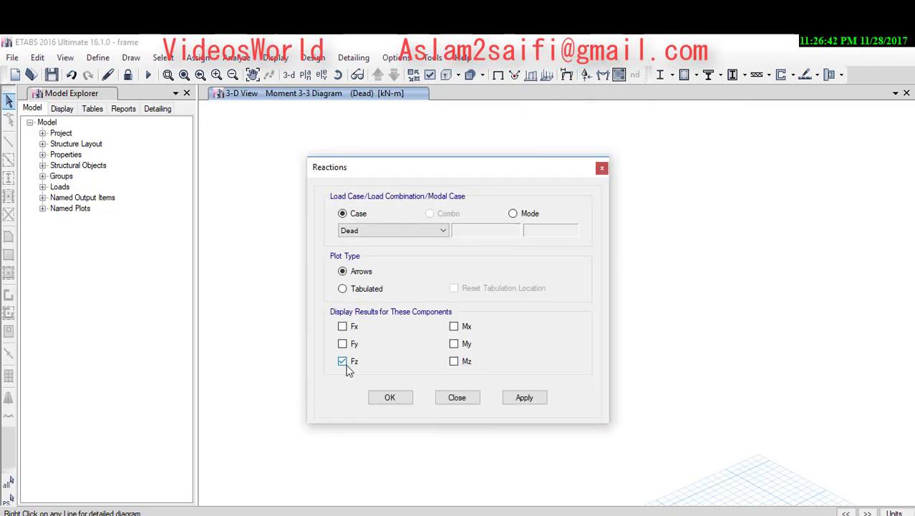
- Show tabulated Fz support reactions, 47.5286 kN at both bases
left_click(383, 399)
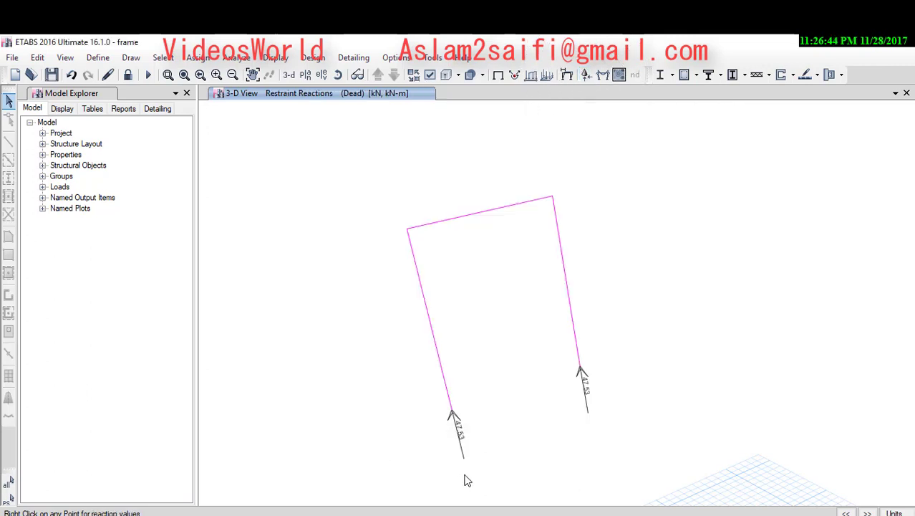
left_click(592, 390)
left_click(586, 74)
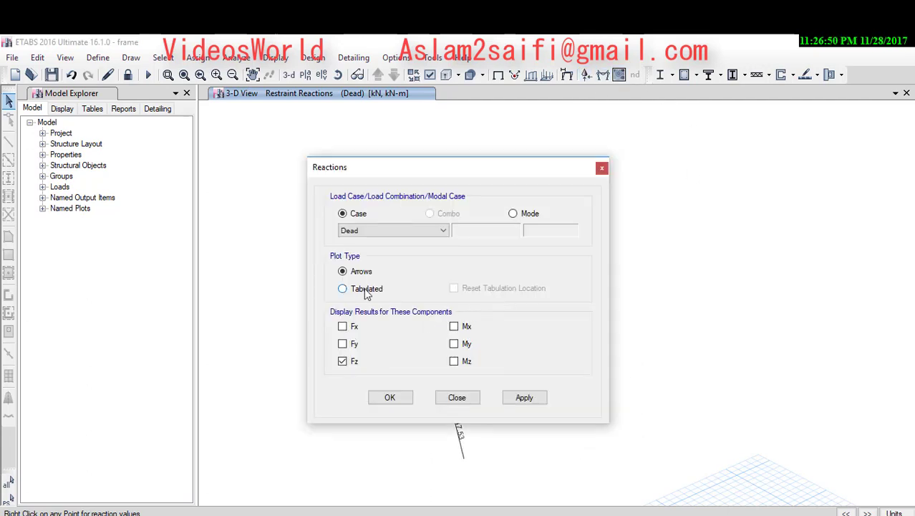
left_click(361, 289)
left_click(376, 395)
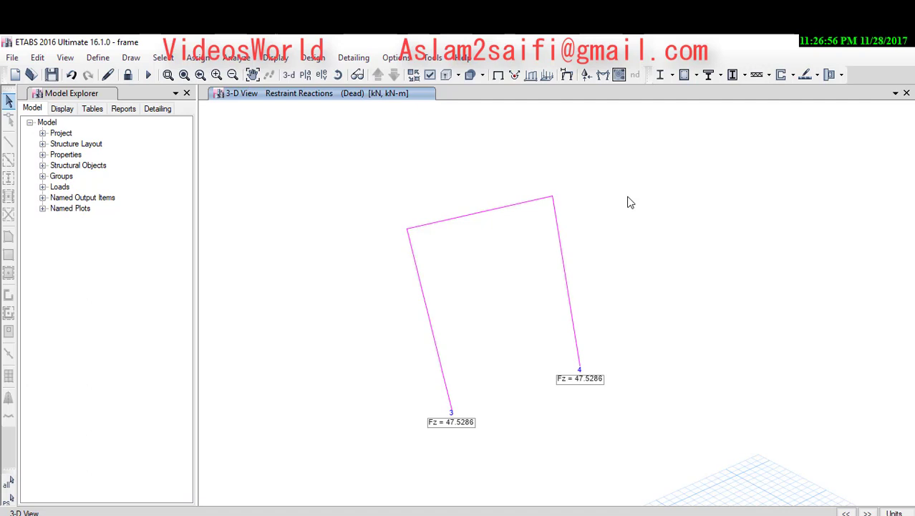
- Close the force diagram and reaction settings unchanged, then reopen member force diagram settings
left_click(608, 75)
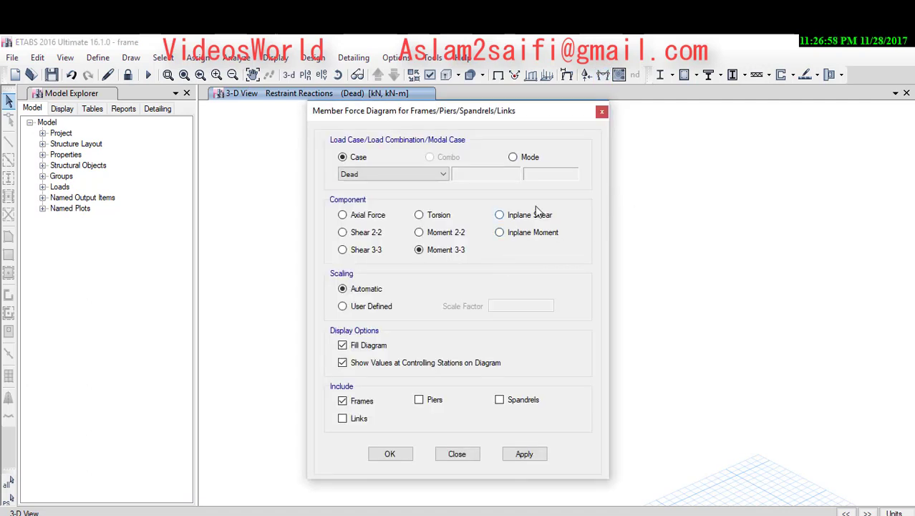
left_click(458, 453)
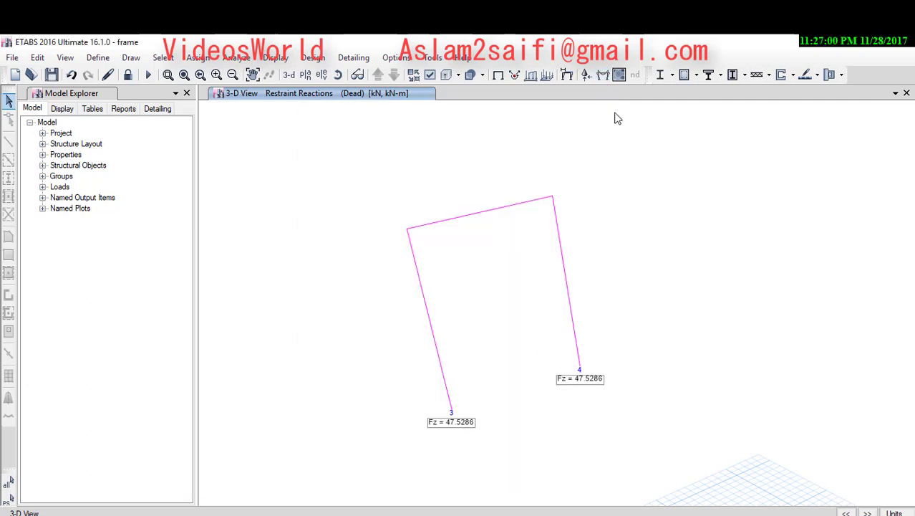
left_click(587, 74)
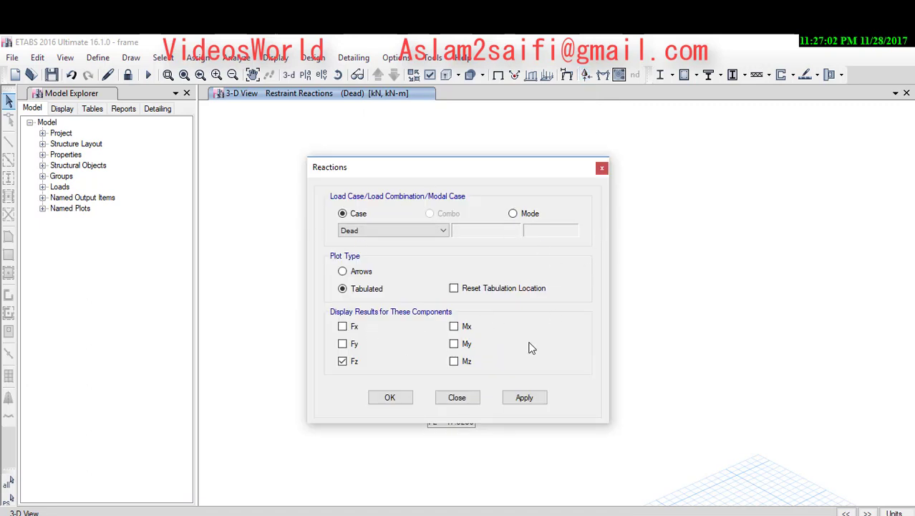
left_click(457, 398)
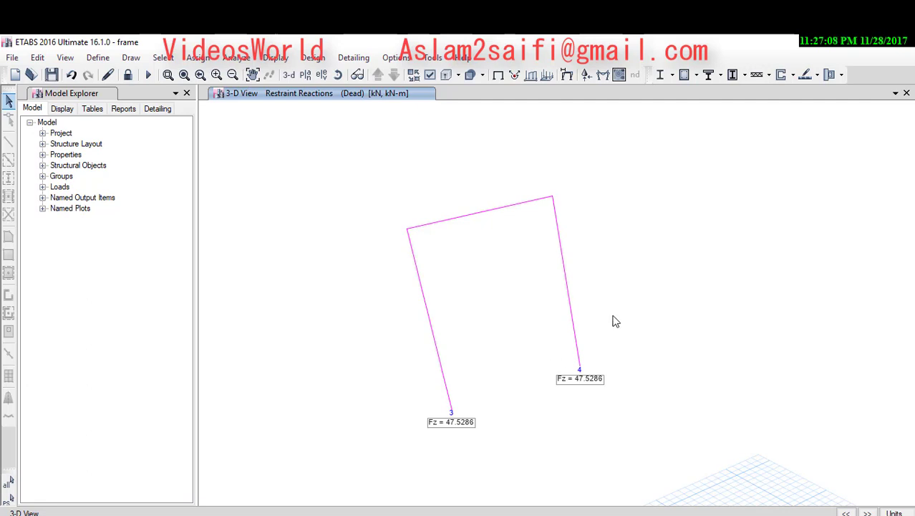
left_click(606, 74)
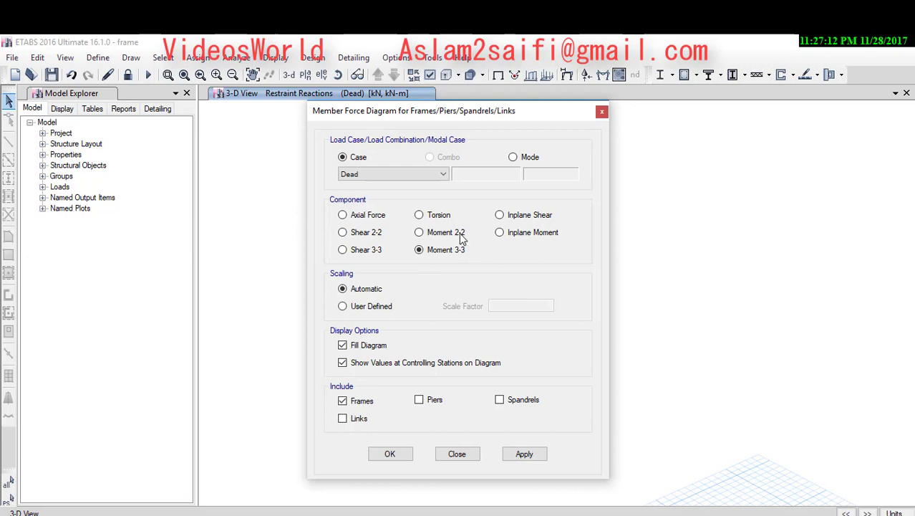
left_click(379, 176)
left_click(378, 173)
left_click(342, 305)
double_click(514, 306)
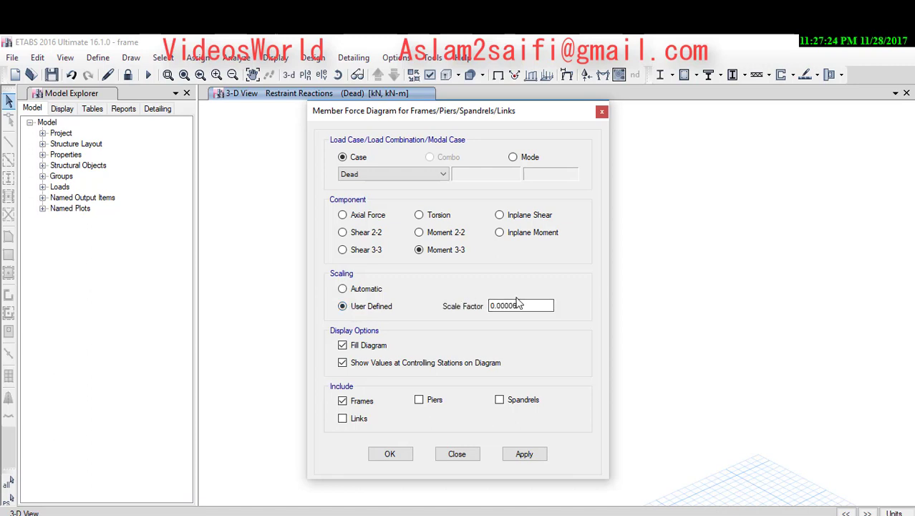
left_click(380, 290)
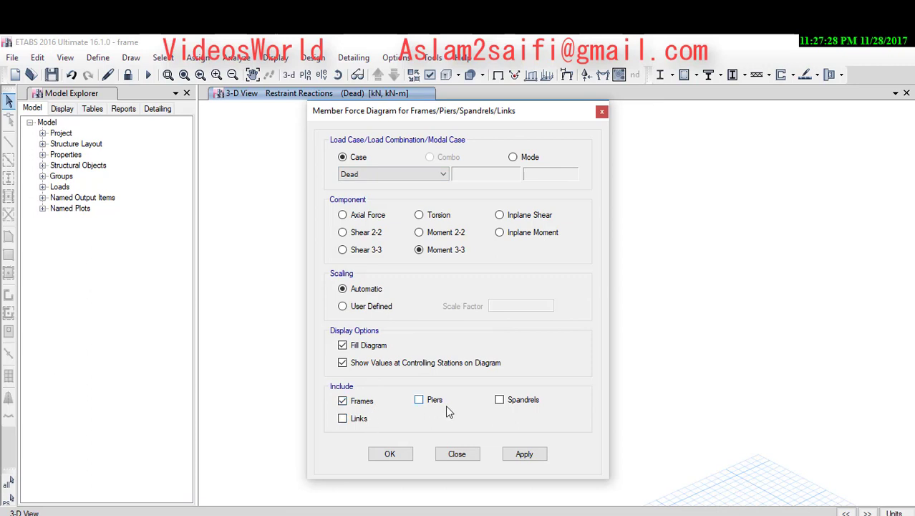